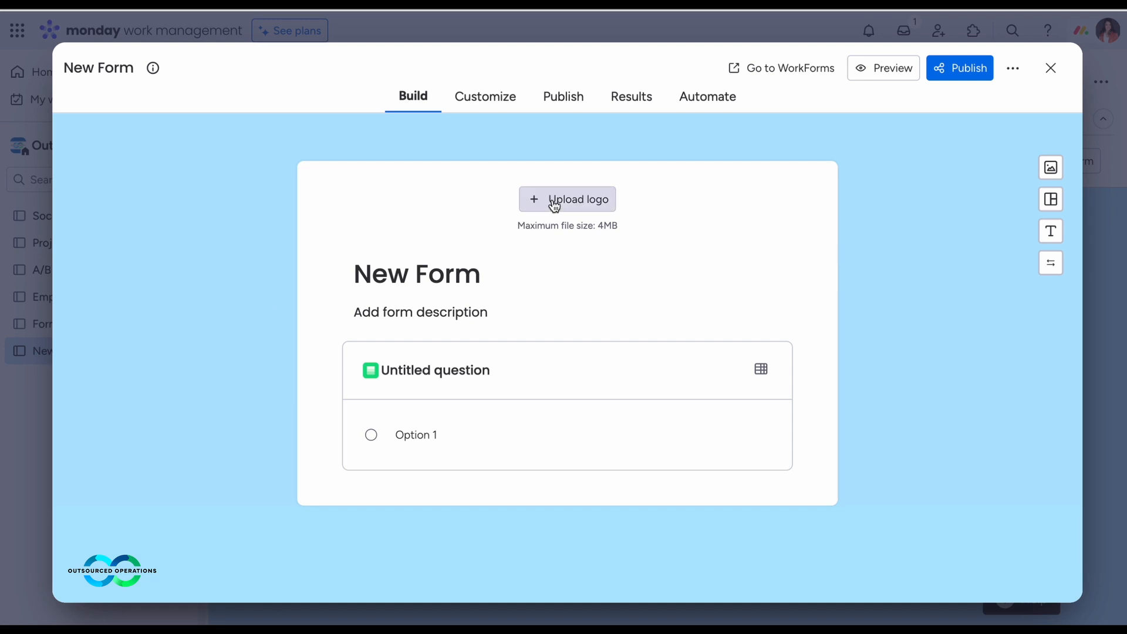
- Change the new form's title to "Info Form"
click(376, 274)
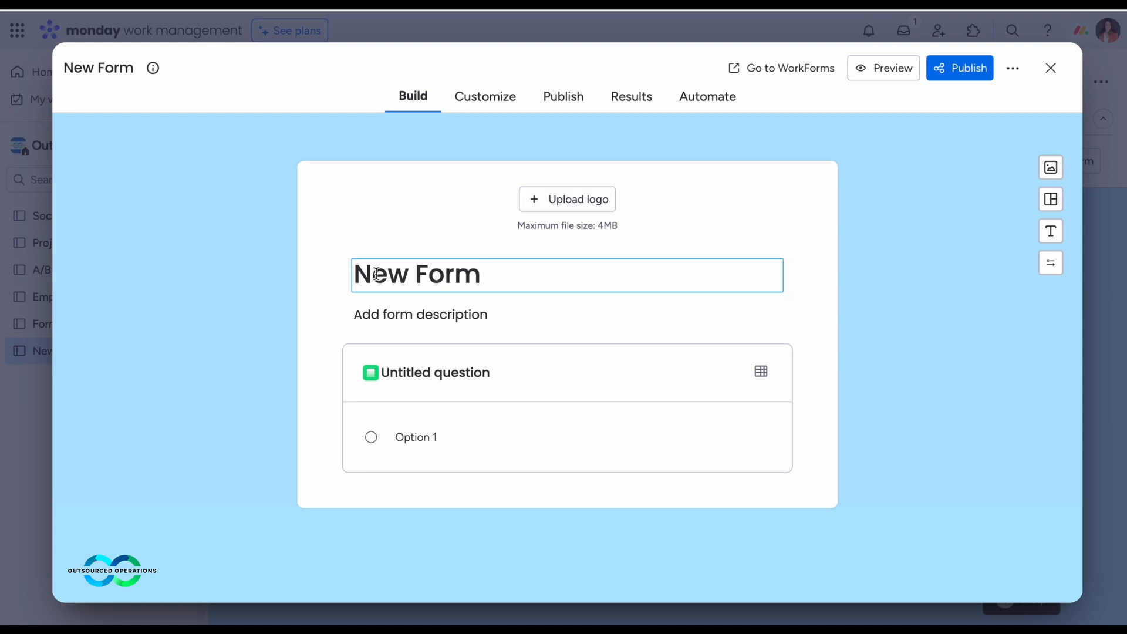
double_click(376, 274)
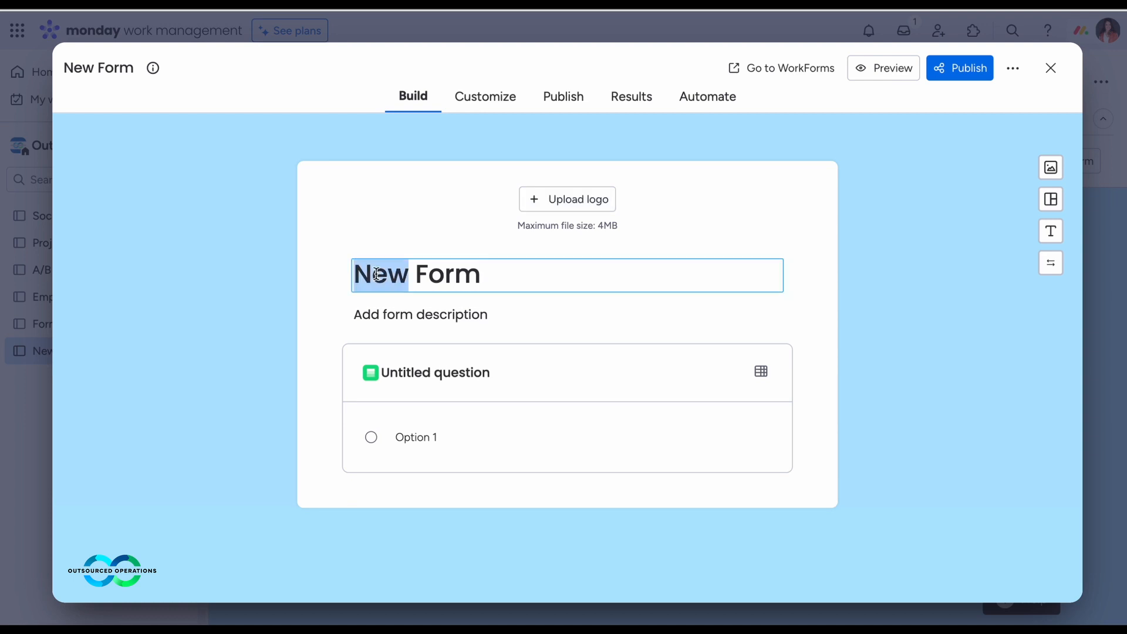
text(Info)
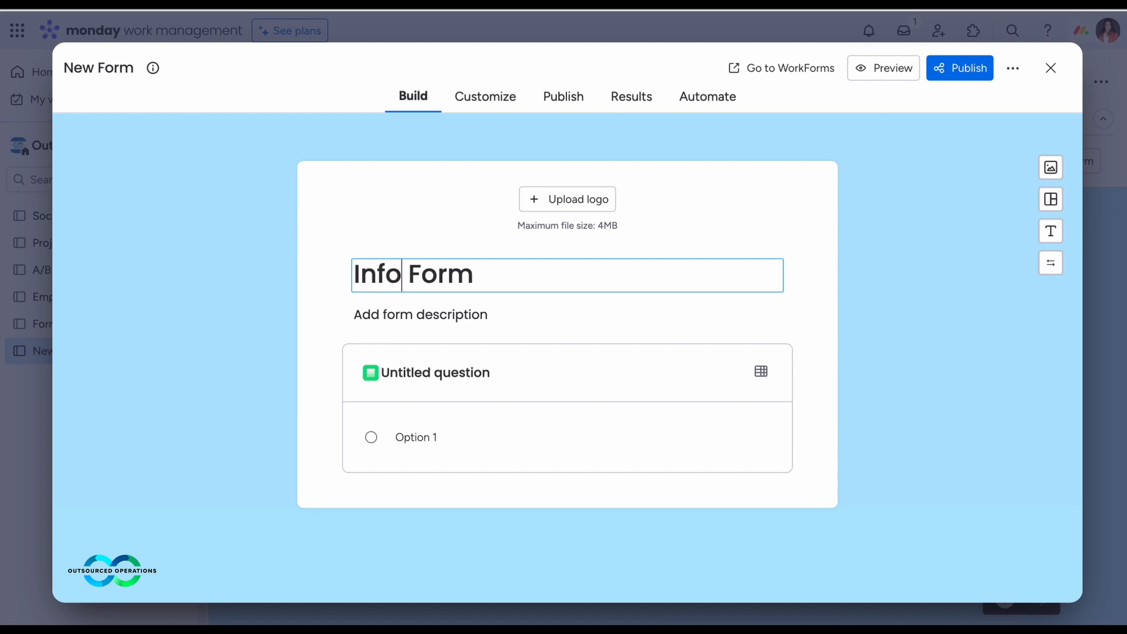
click(448, 310)
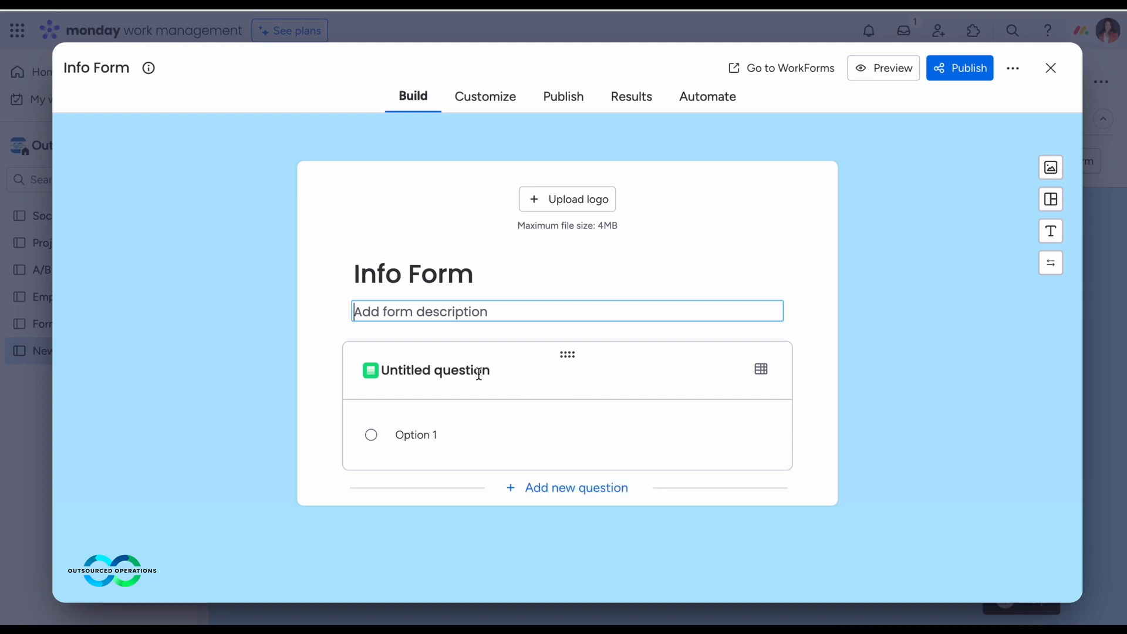
- Open the list of question types for adding a new question and look through all of them
click(561, 496)
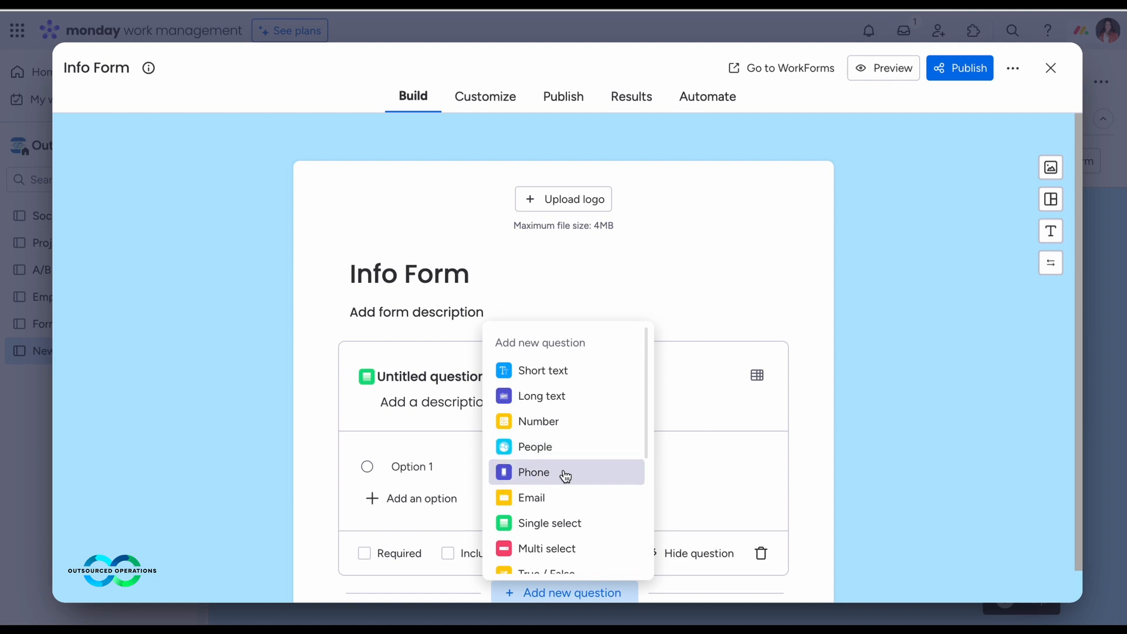
scroll(574, 499, down, 5)
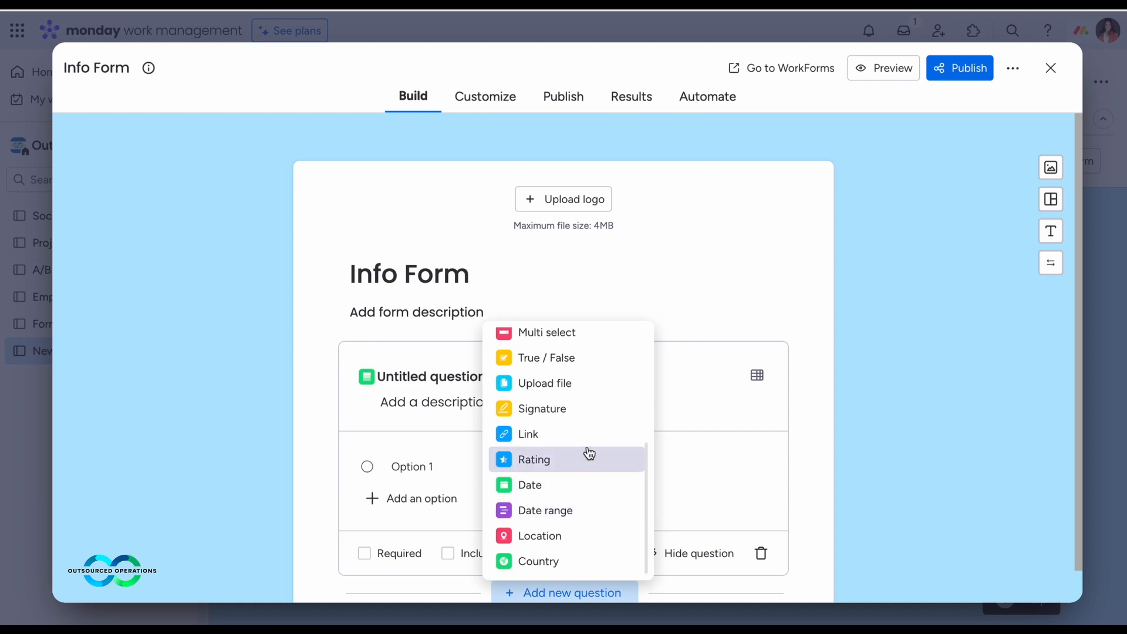
scroll(587, 457, up, 5)
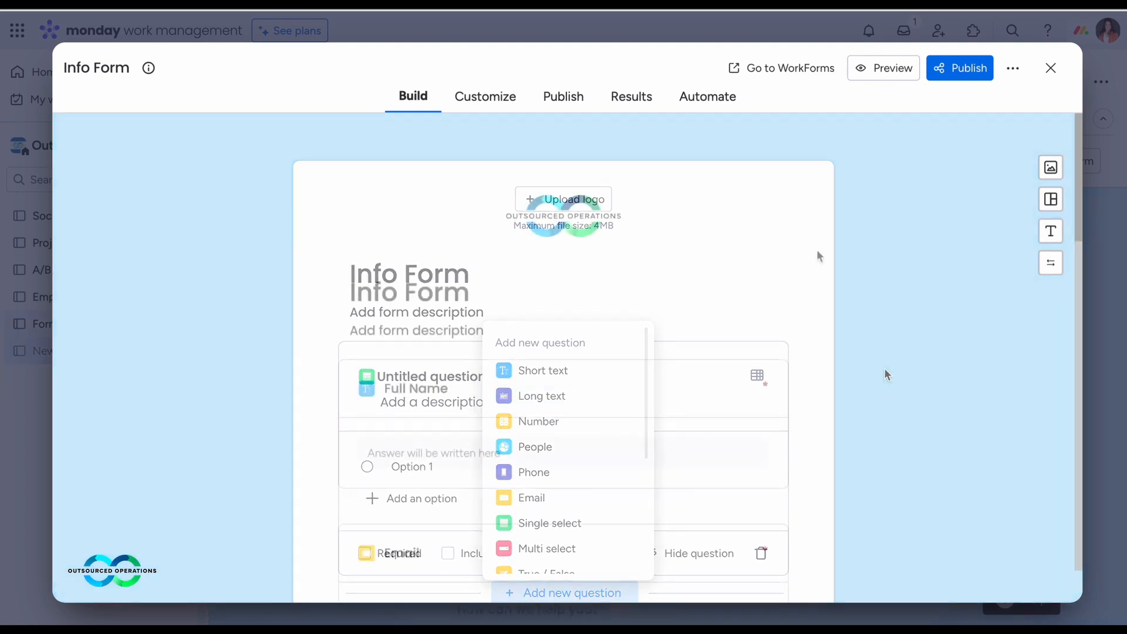
- Examine the form's contact questions and the "How can we help you?" question with its answer options
scroll(819, 255, down, 1)
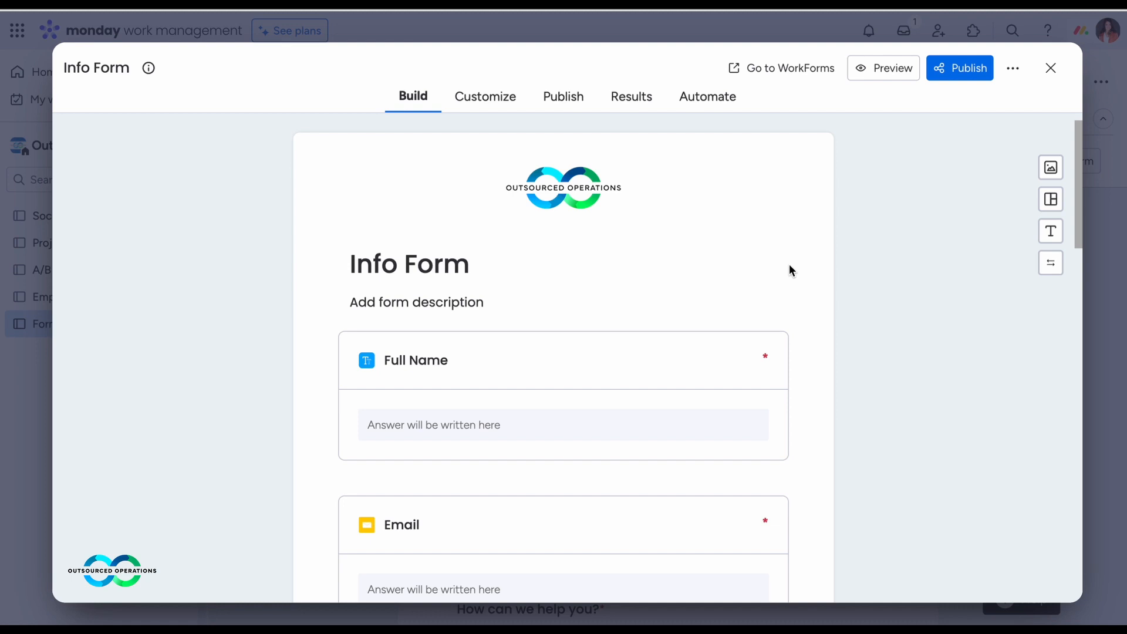
scroll(791, 269, down, 1)
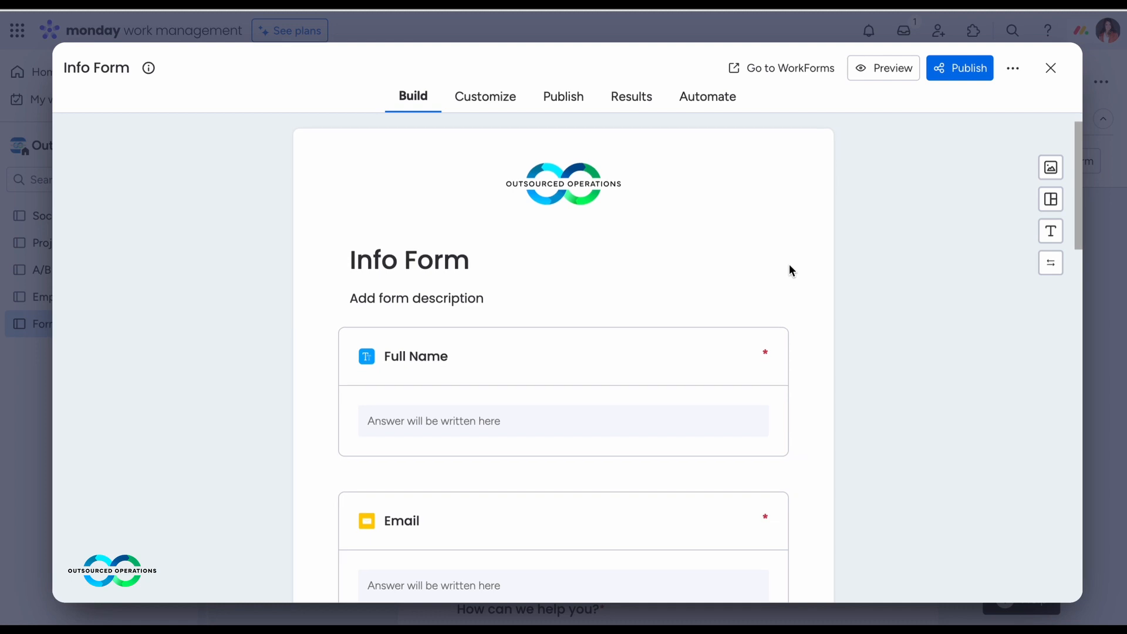
scroll(792, 272, down, 2)
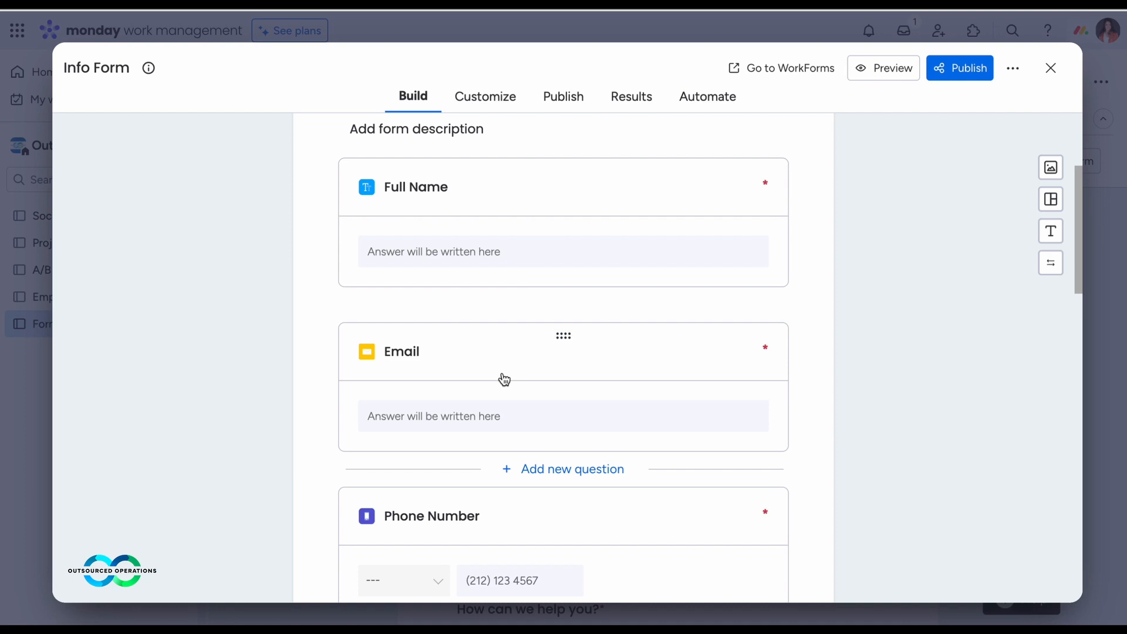
scroll(504, 379, down, 5)
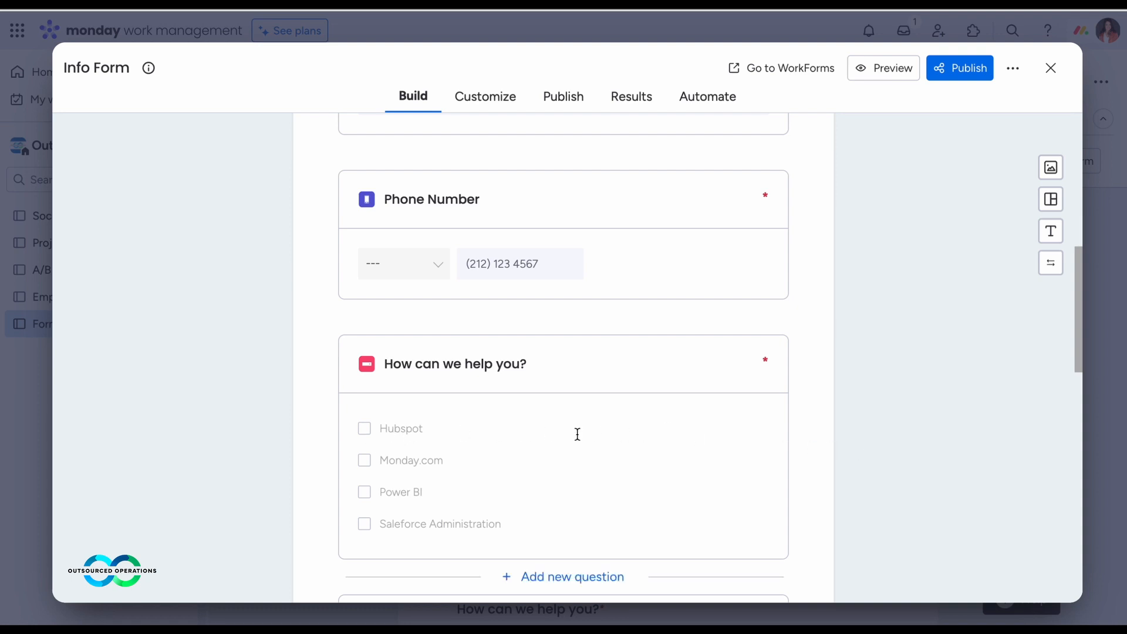
scroll(804, 436, down, 1)
scroll(807, 434, down, 3)
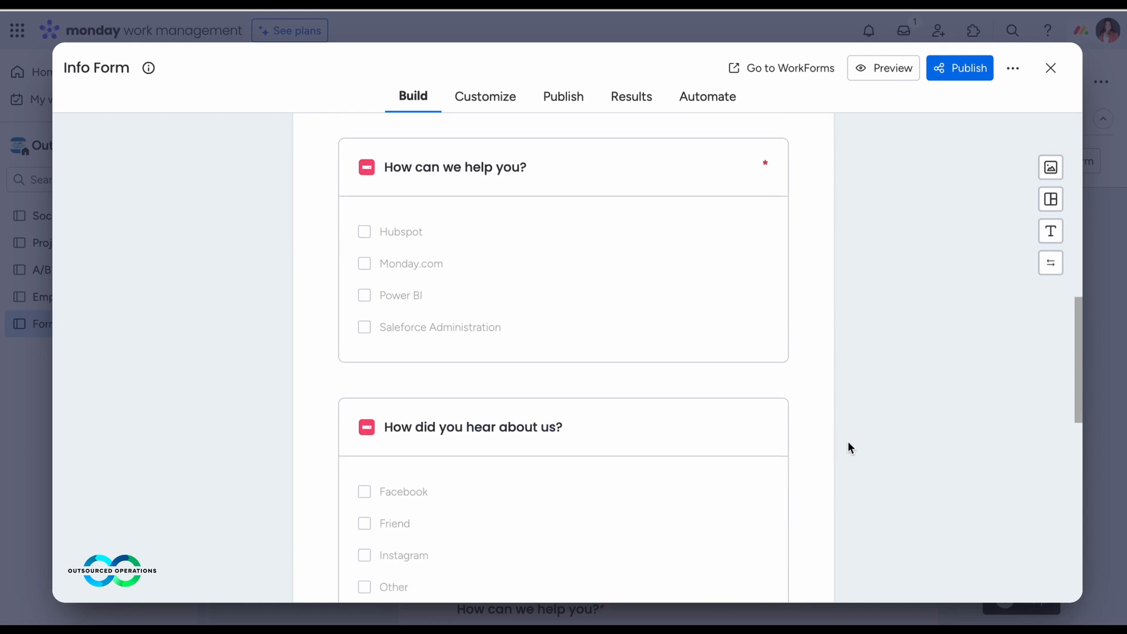
scroll(868, 394, down, 1)
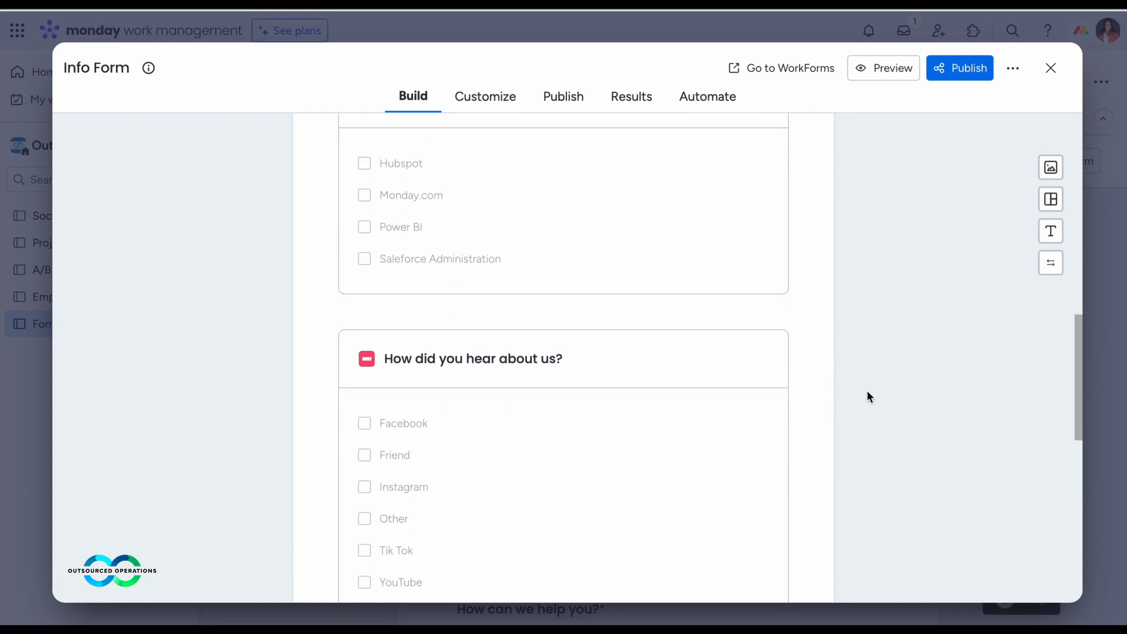
- Examine the "How did you hear about us?" question and the follow-up questions conditioned on the Friend and Other answers
scroll(866, 390, down, 2)
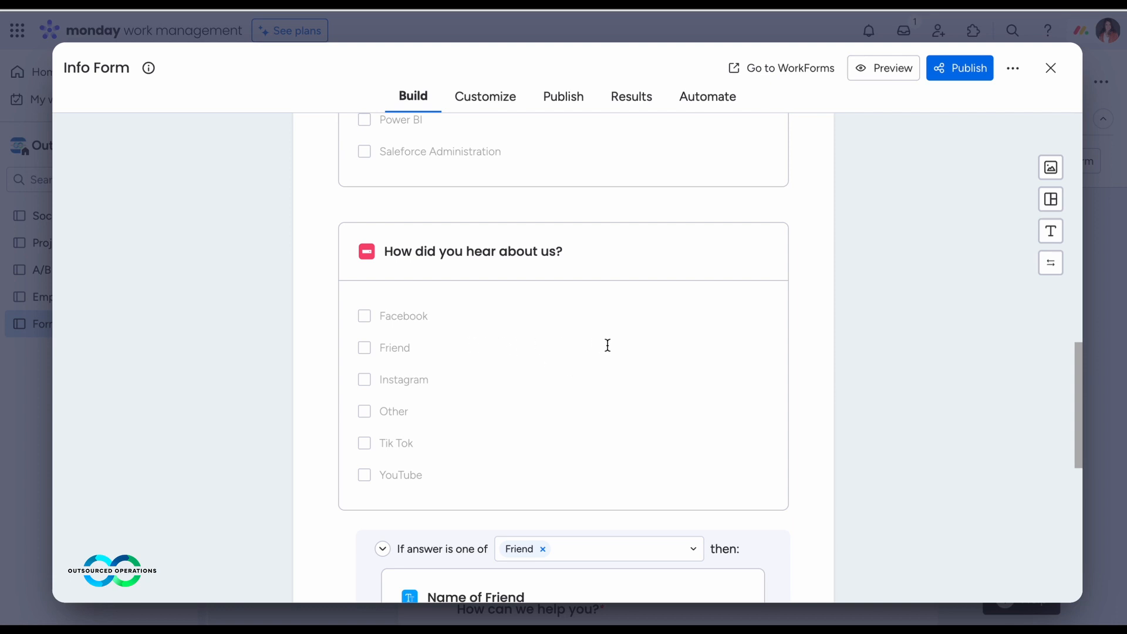
scroll(608, 345, down, 1)
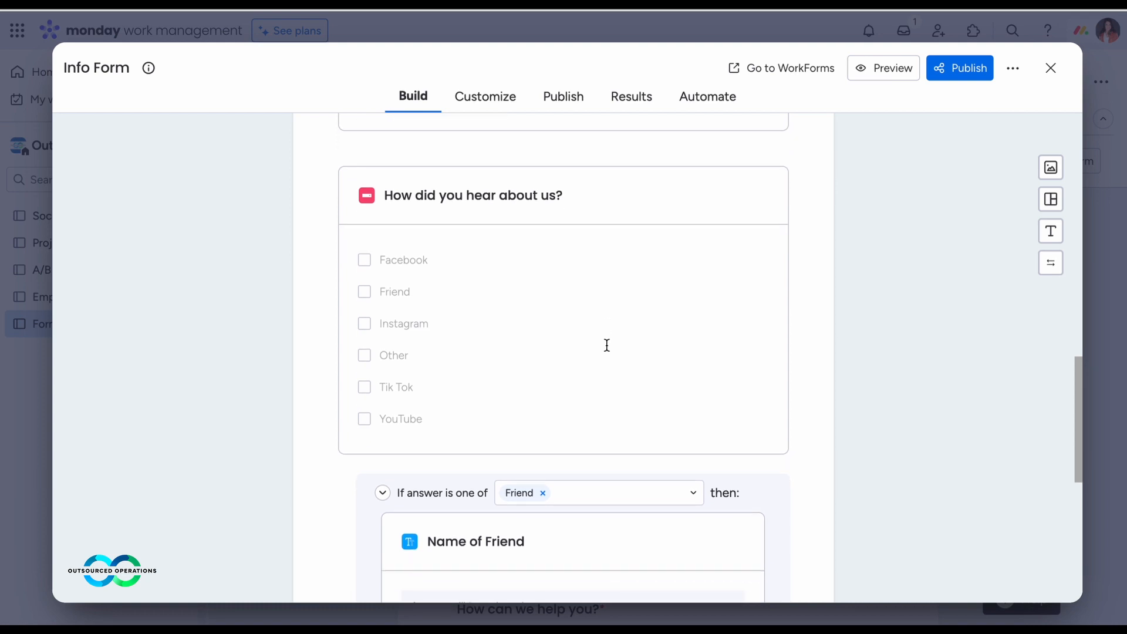
scroll(816, 388, down, 2)
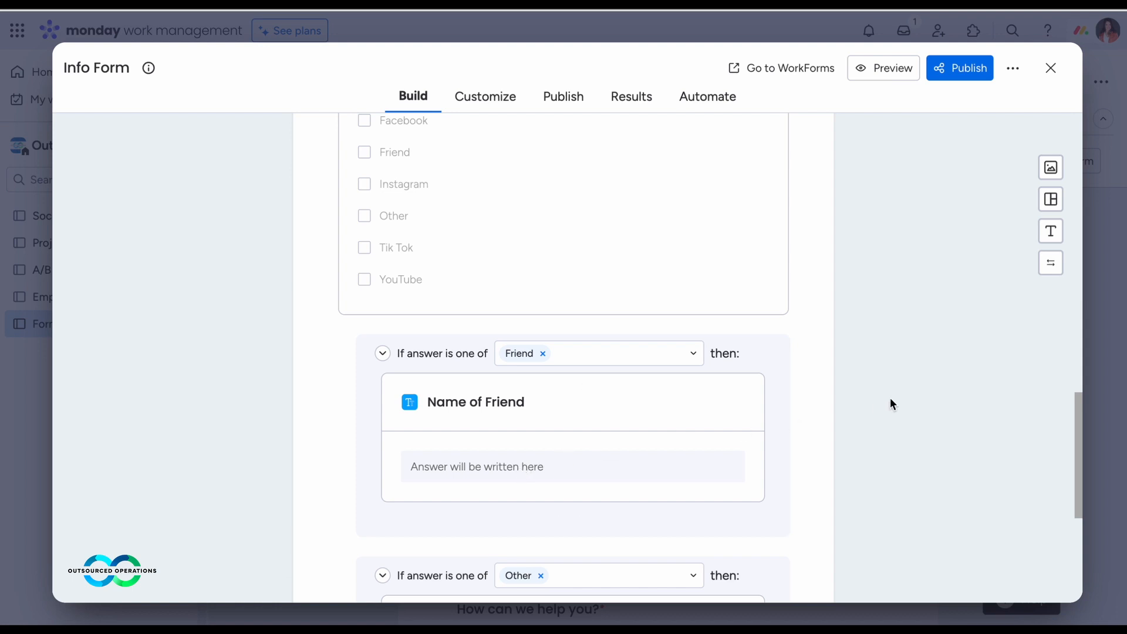
scroll(889, 397, down, 1)
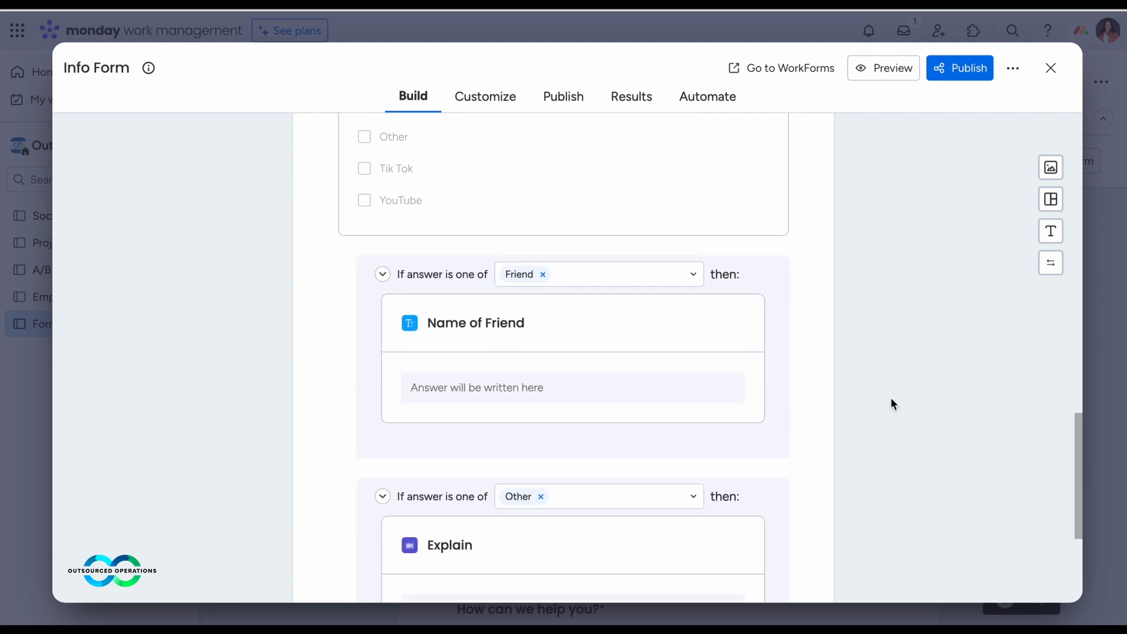
scroll(890, 397, down, 1)
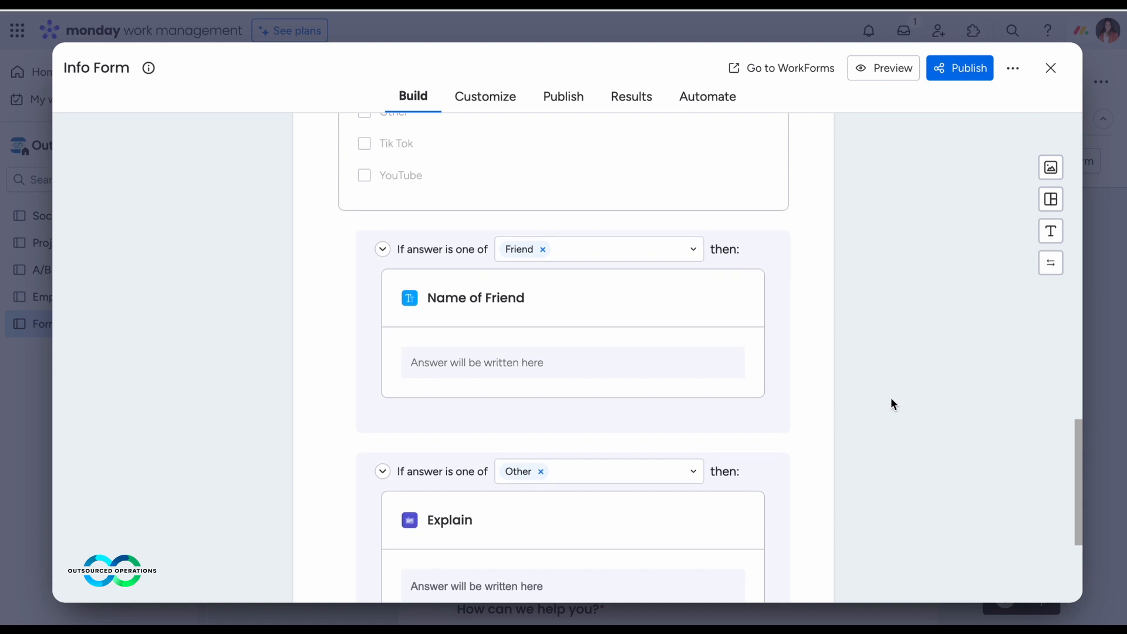
scroll(885, 400, down, 3)
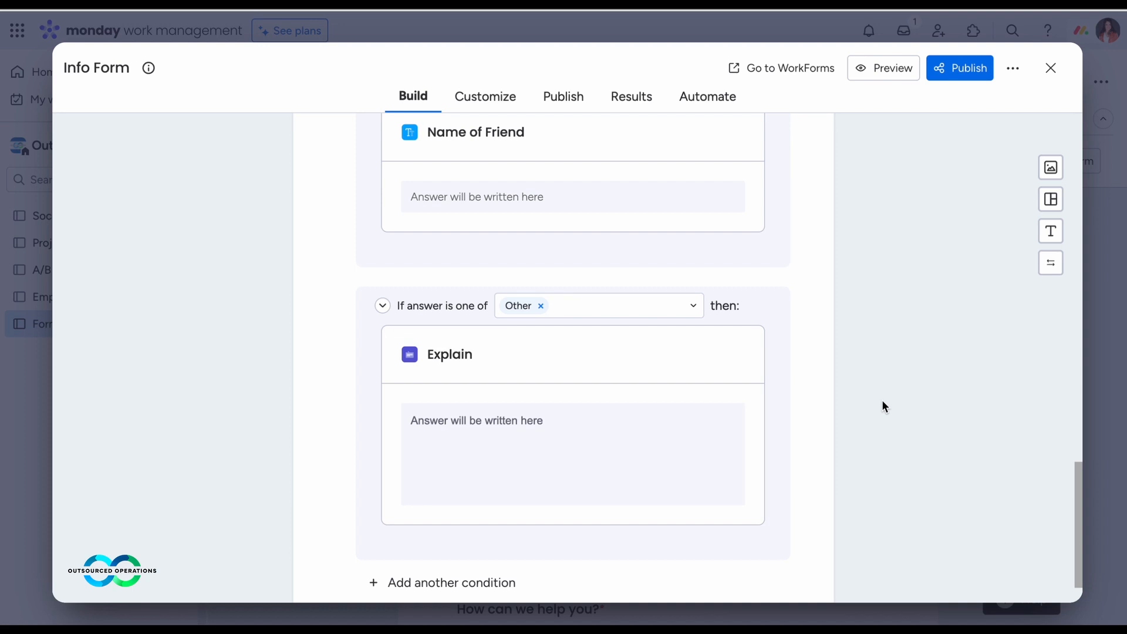
scroll(882, 399, down, 1)
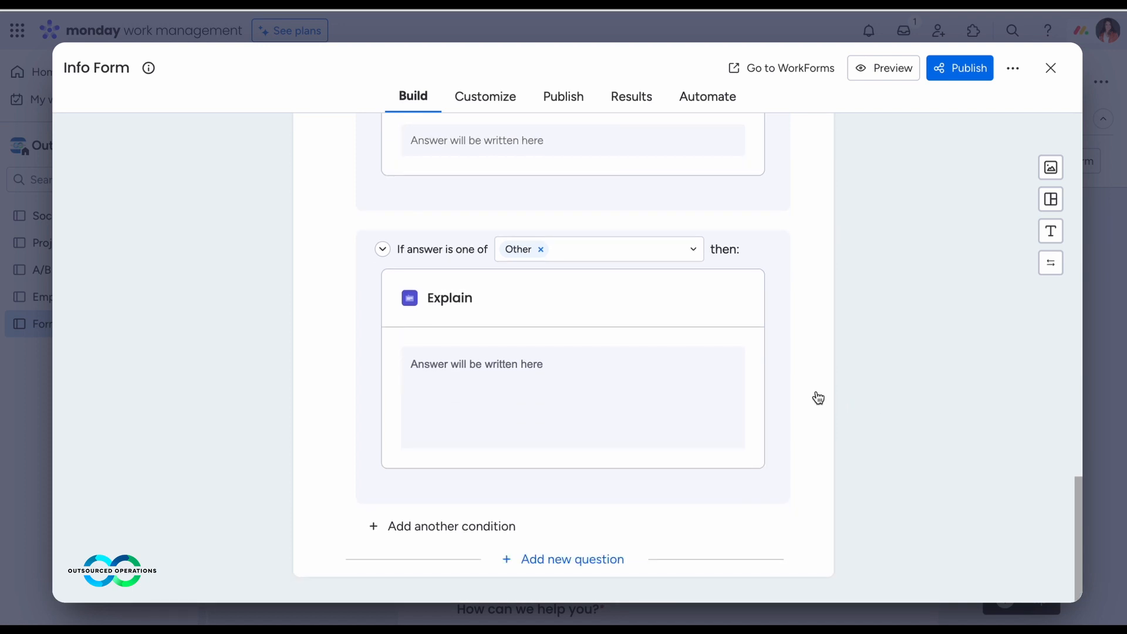
- Open the "How did you hear about us?" question for editing and examine its answer options and condition setting
scroll(775, 327, up, 10)
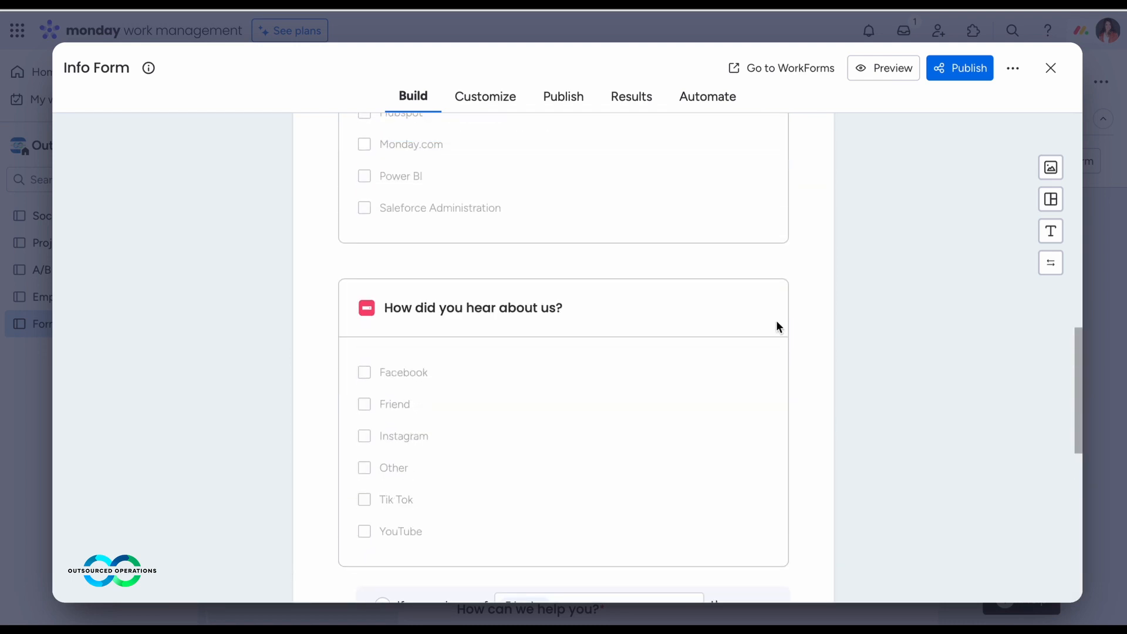
click(648, 329)
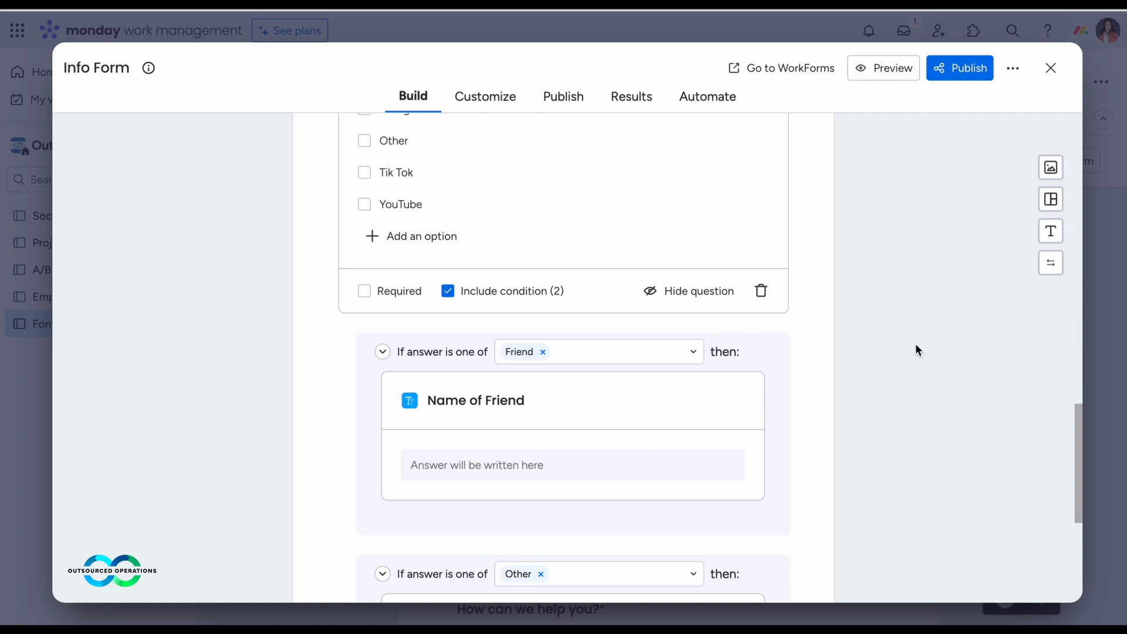
scroll(916, 347, up, 1)
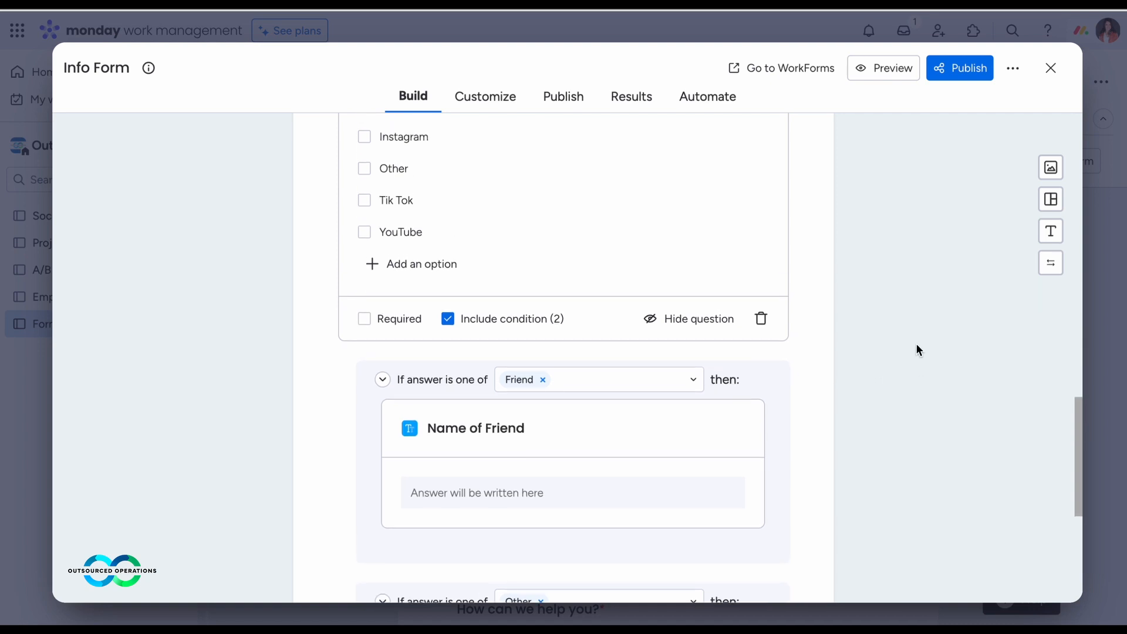
scroll(916, 345, up, 2)
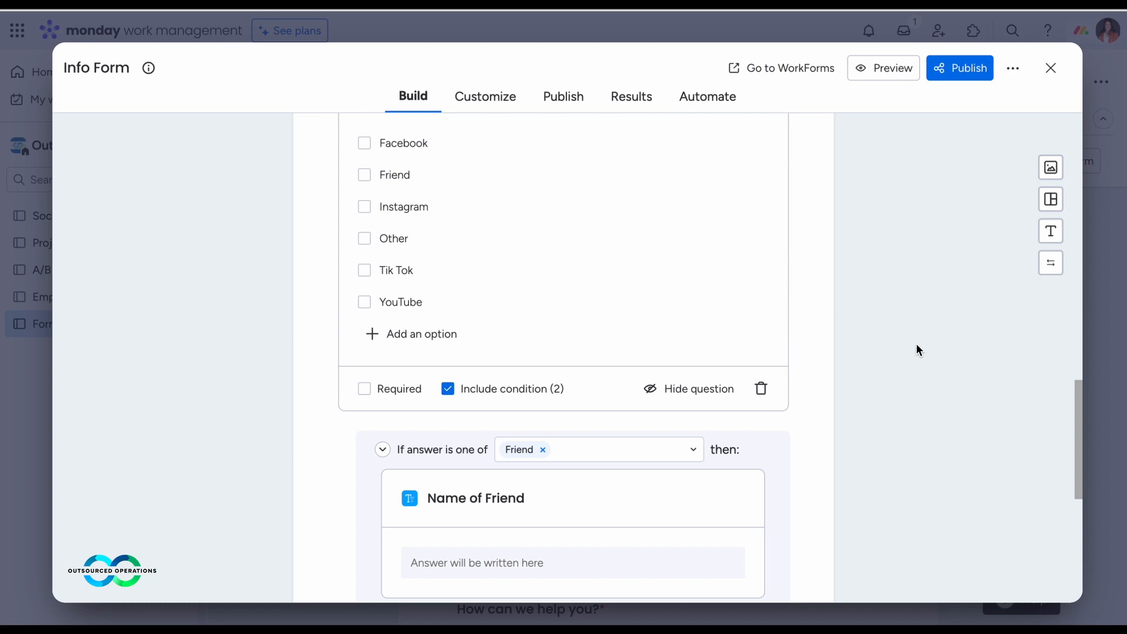
scroll(915, 345, up, 1)
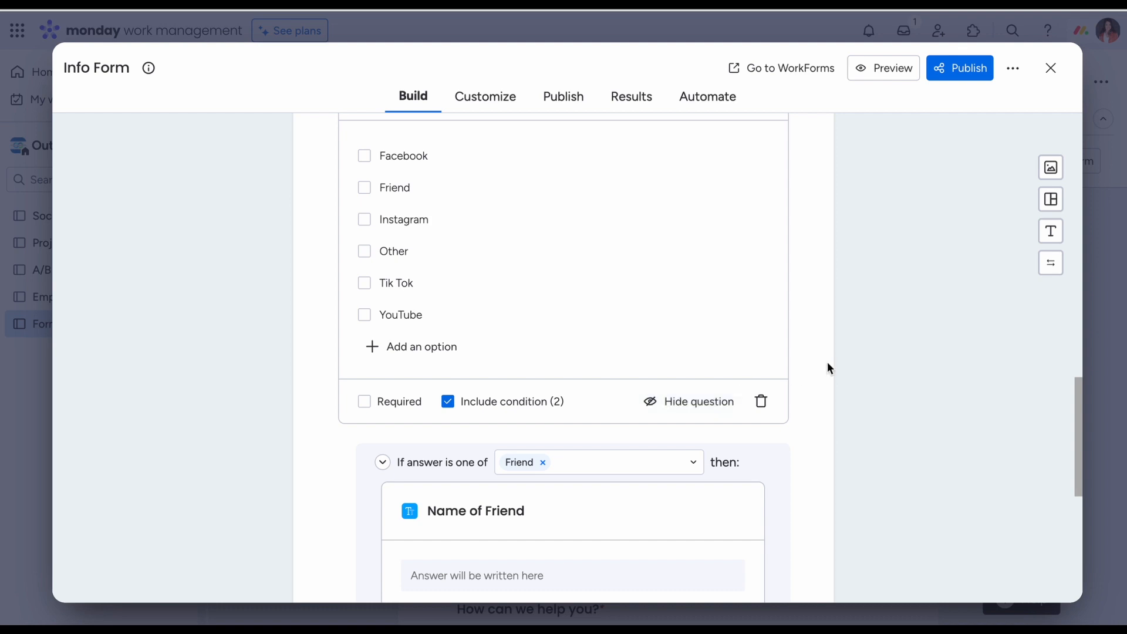
scroll(851, 359, up, 15)
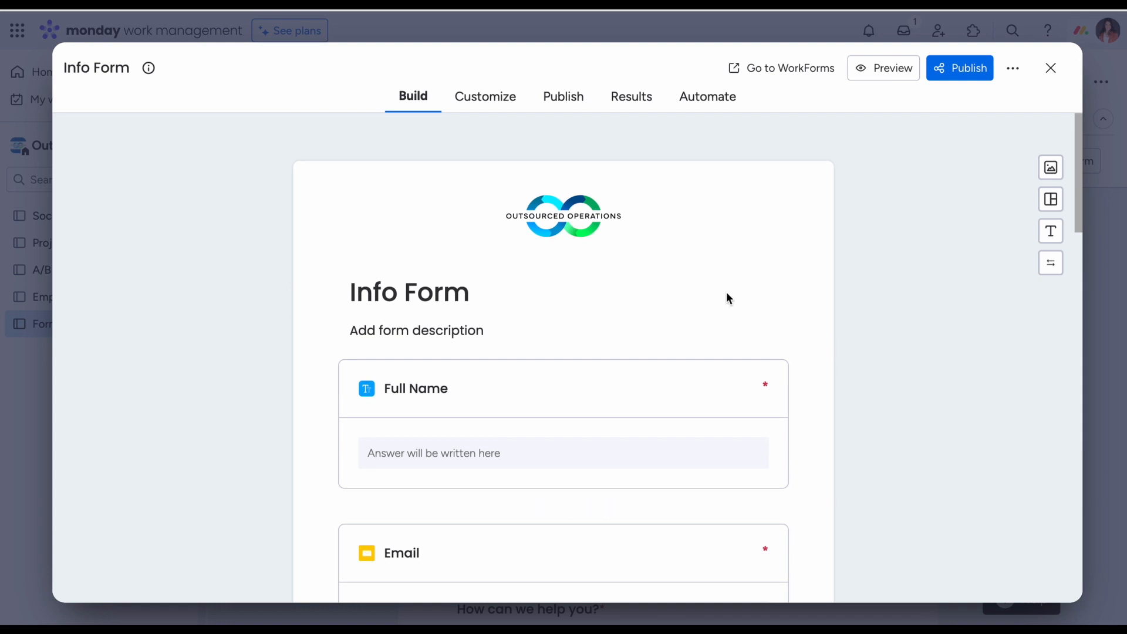
- Open the form's customization settings and examine the after-submission options, including redirect link, custom title and custom content
click(482, 100)
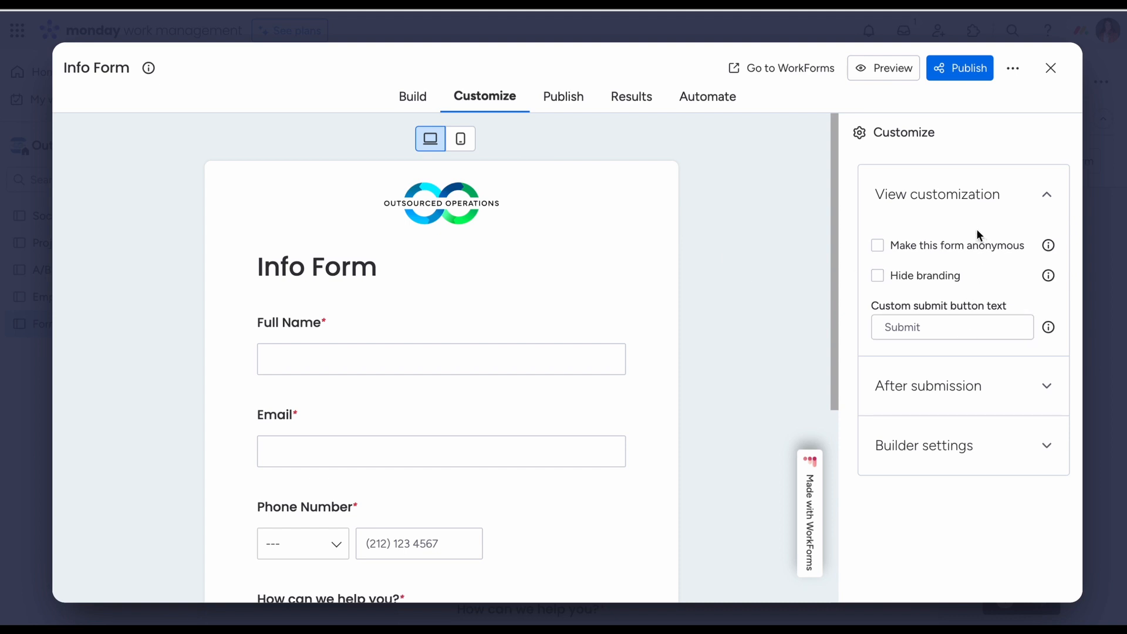
click(959, 389)
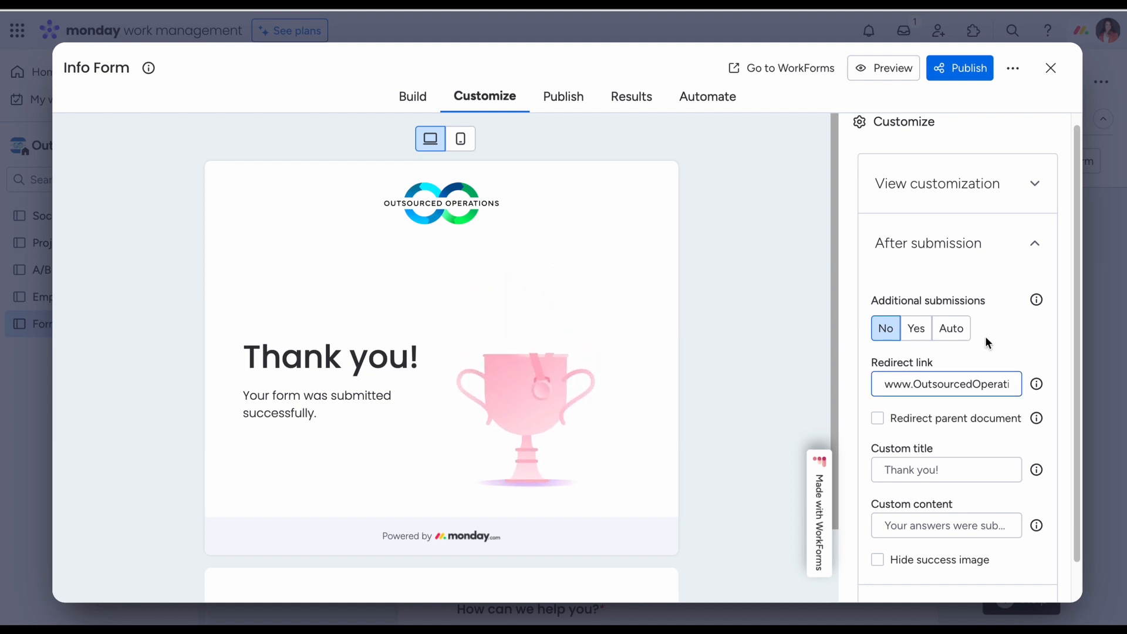
scroll(996, 337, down, 1)
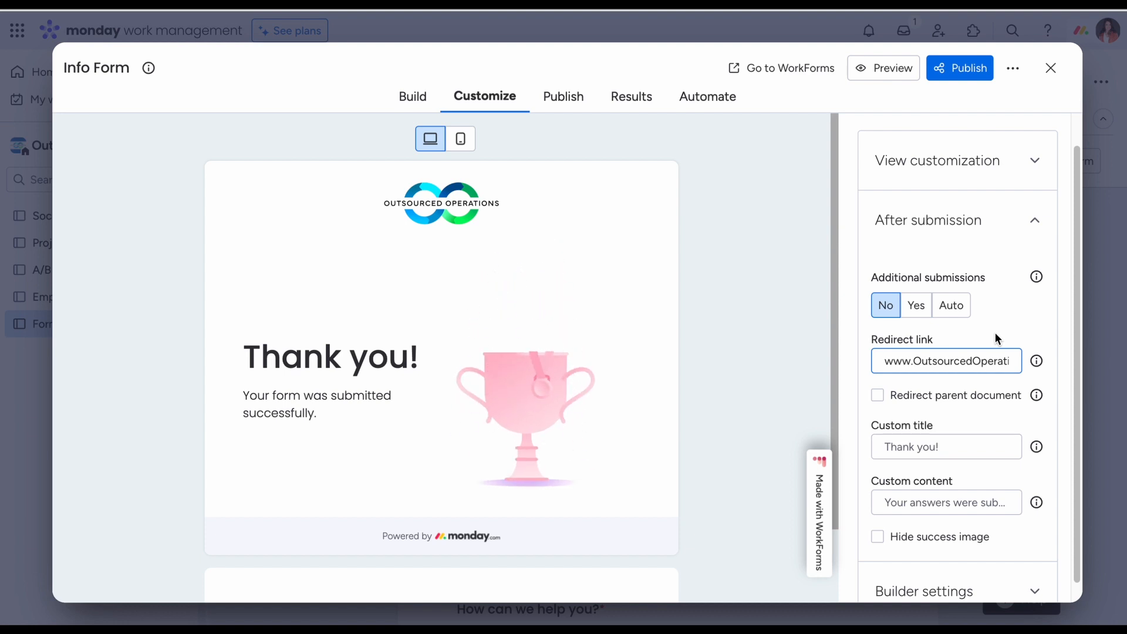
click(943, 447)
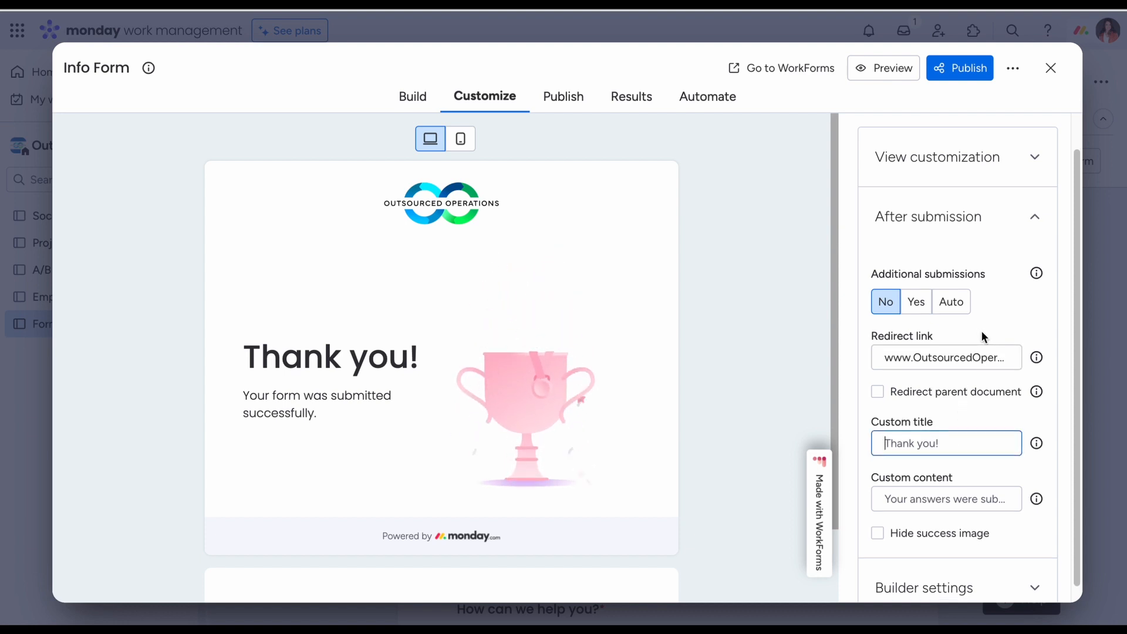
scroll(981, 330, down, 1)
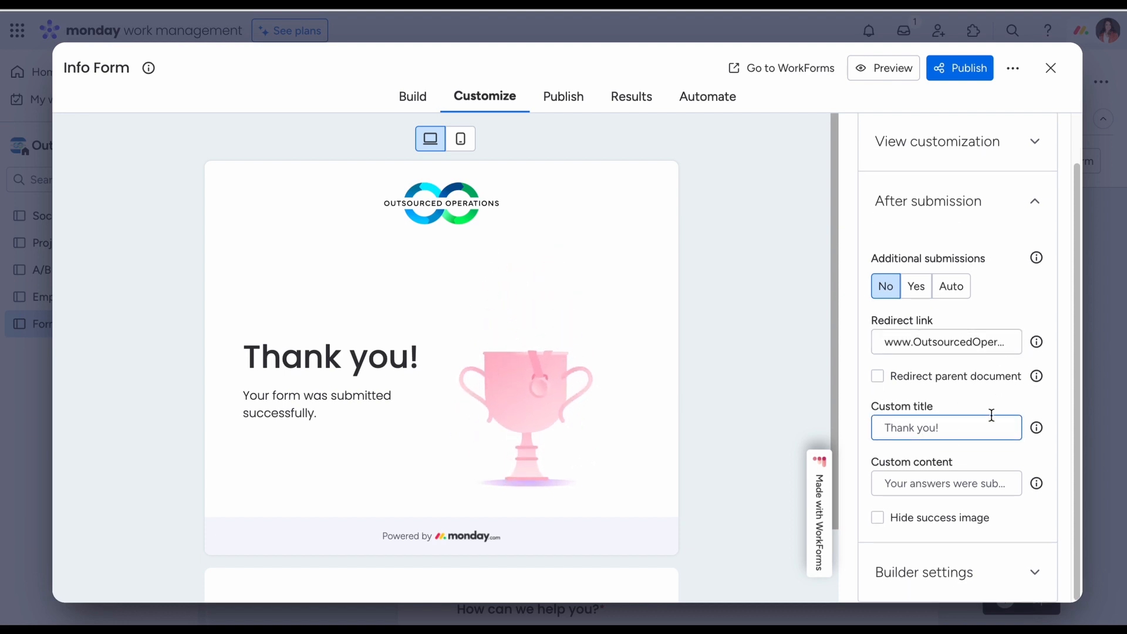
click(911, 489)
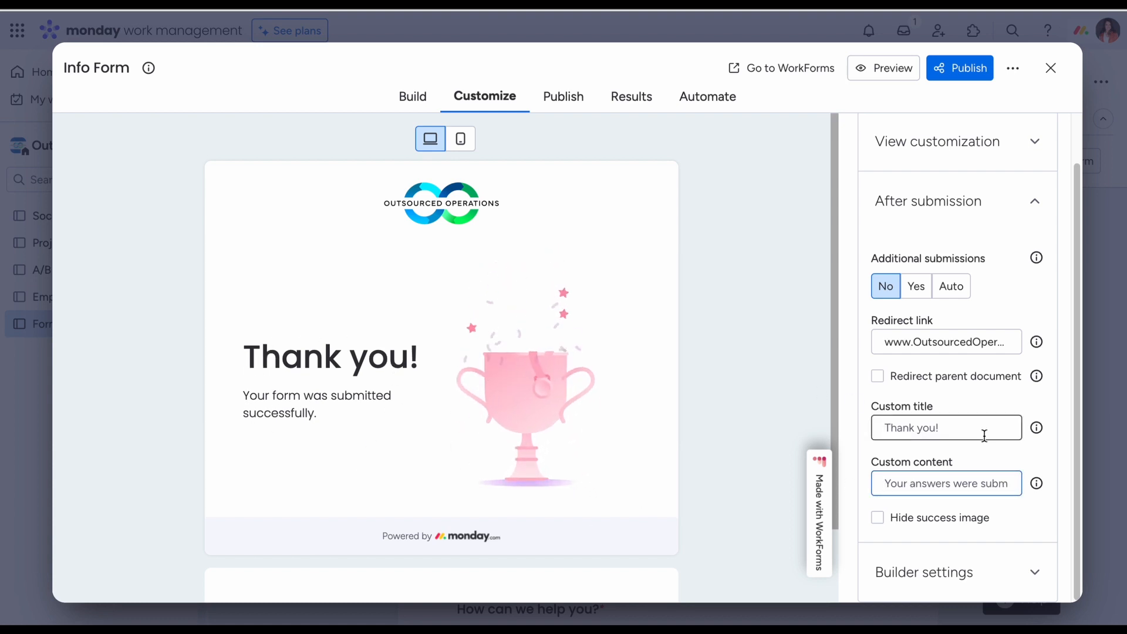
- Examine the form's builder settings and open the image choices for the form background
click(951, 572)
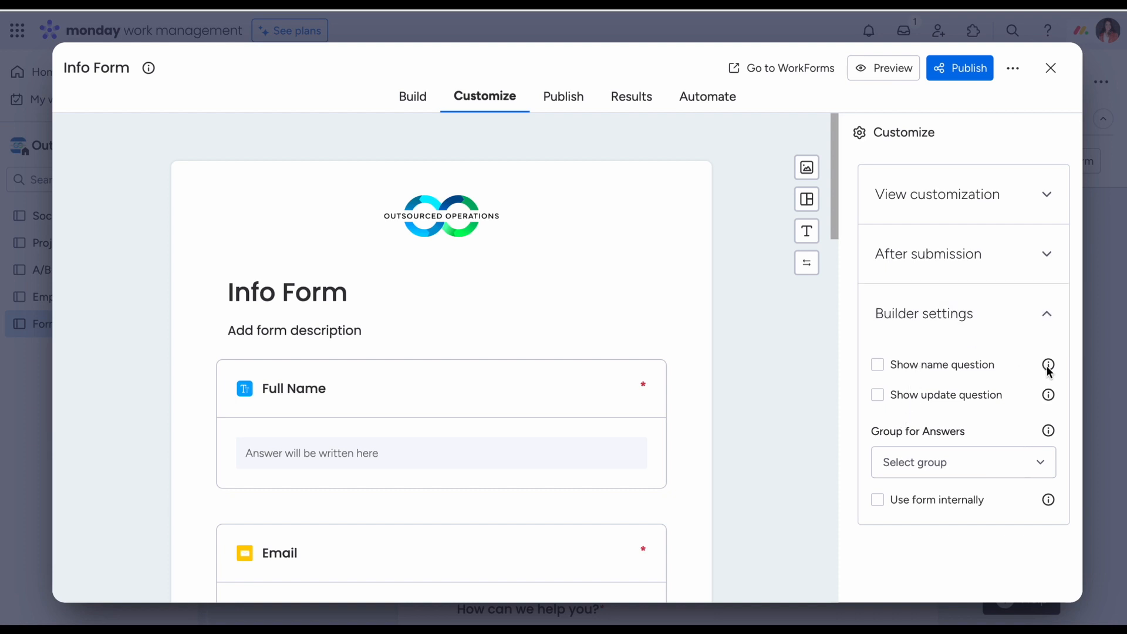
mouse_move(1049, 370)
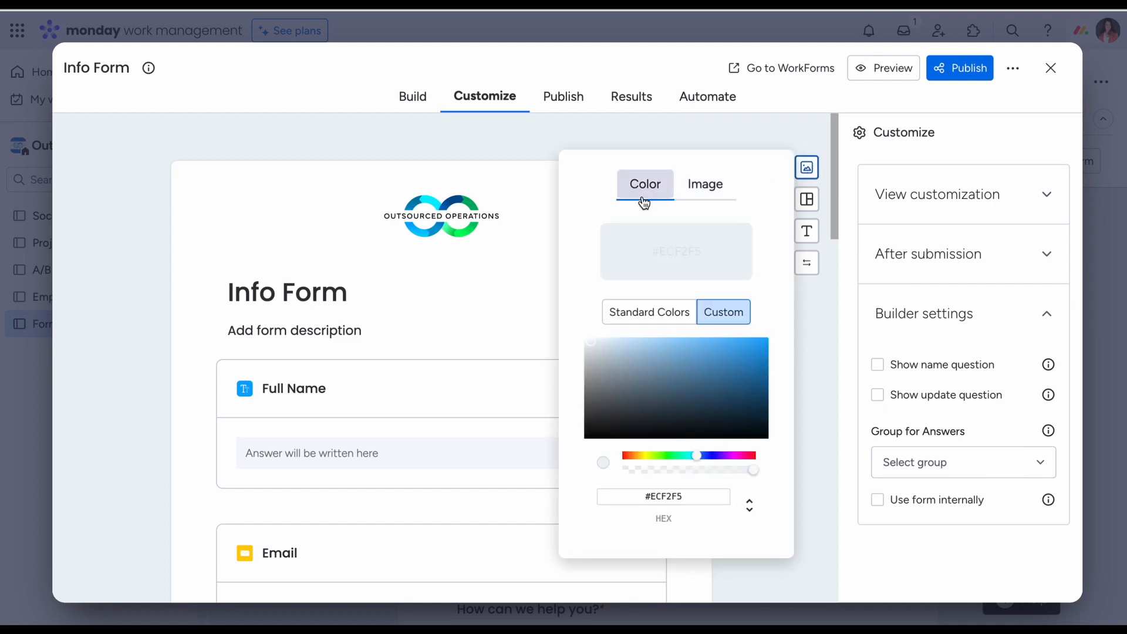
click(705, 193)
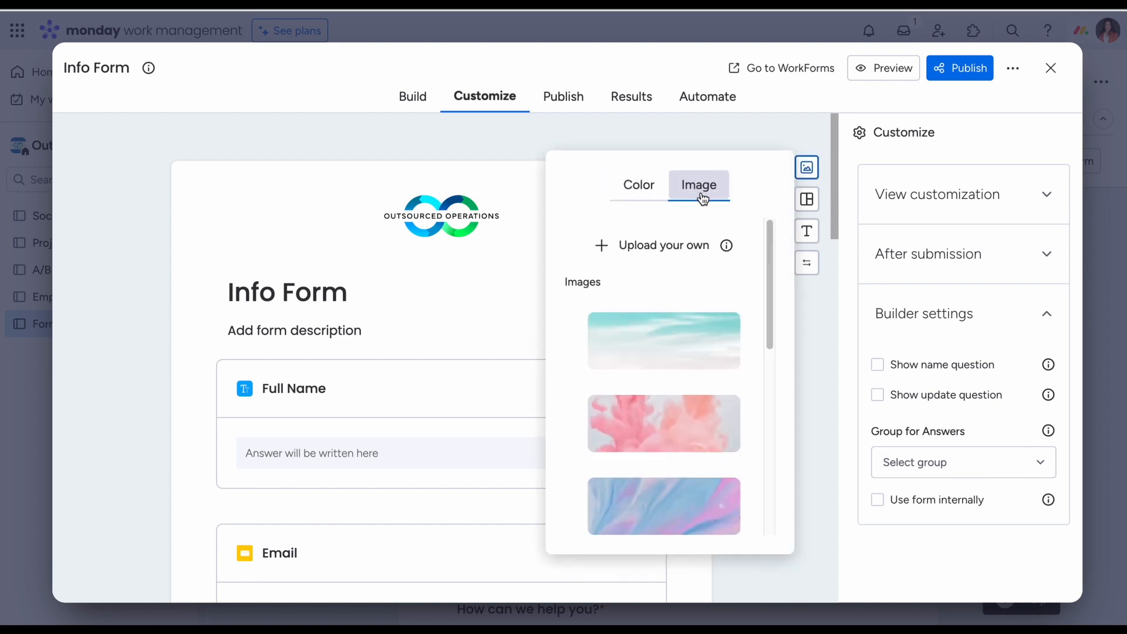
- Examine the form's background colour, format, alignment and font customization options
click(658, 192)
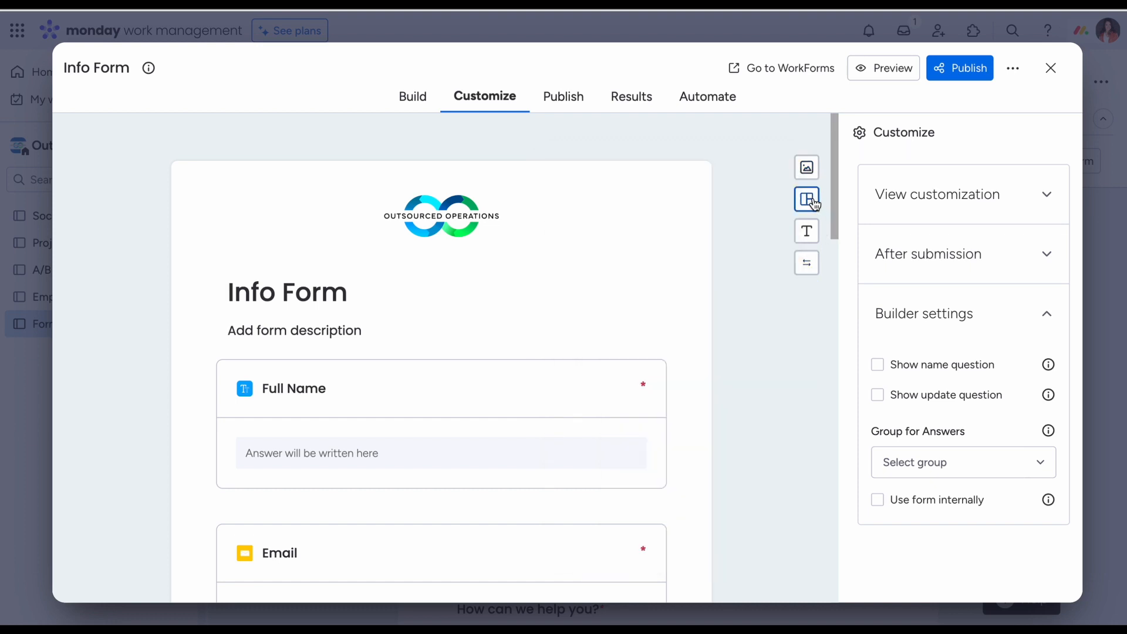
click(807, 199)
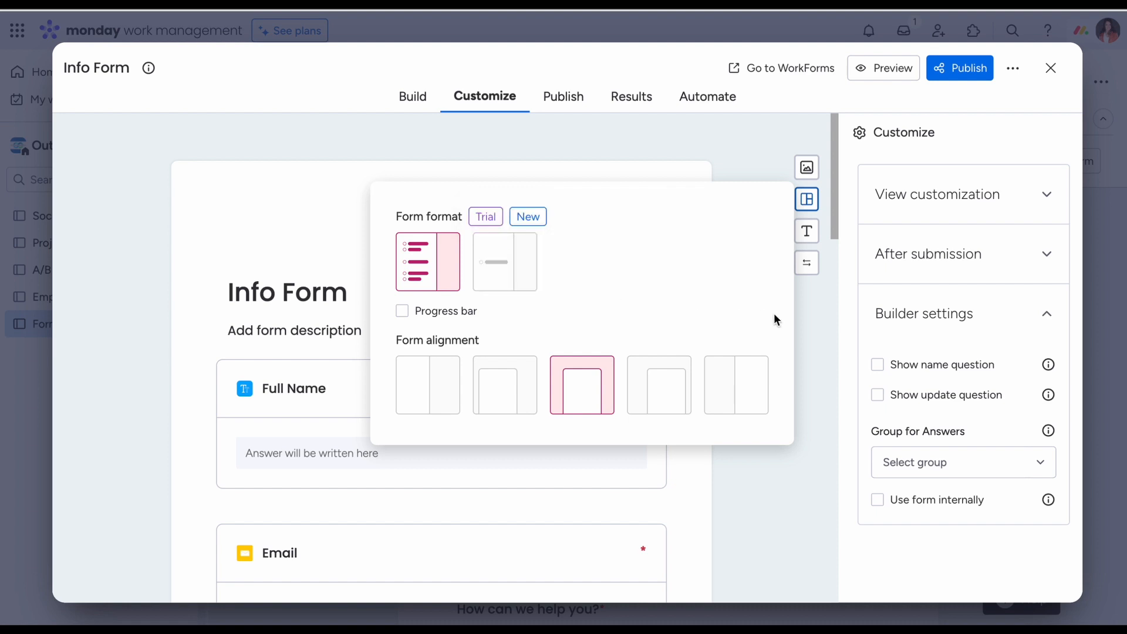
click(808, 231)
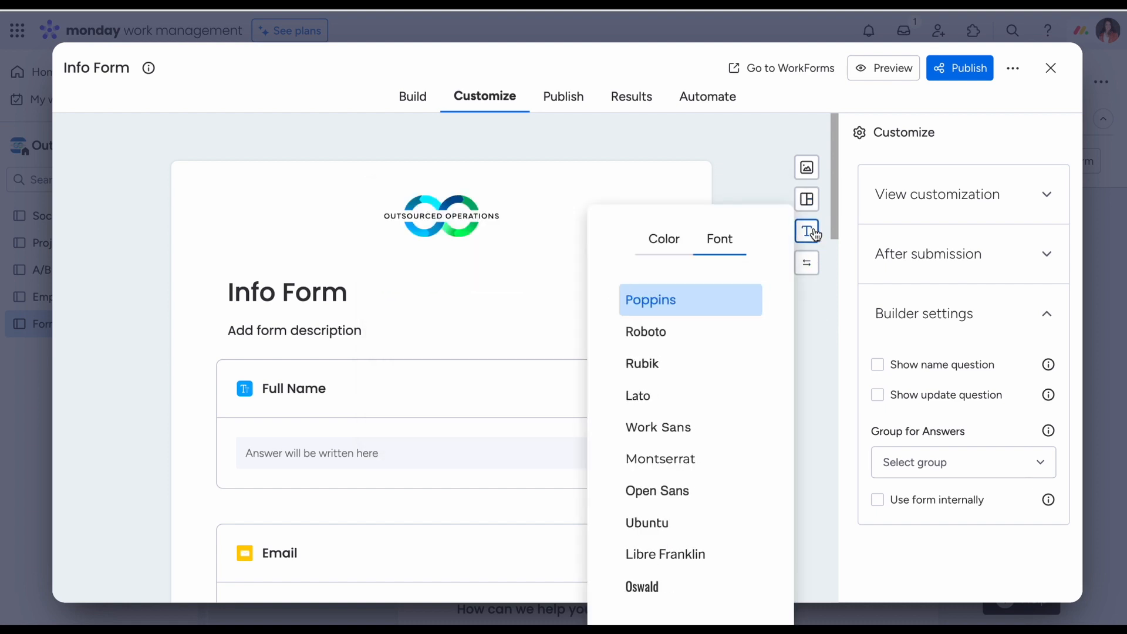
- Reverse the form and text direction to right-to-left, and restore the left-to-right direction
click(823, 299)
click(807, 264)
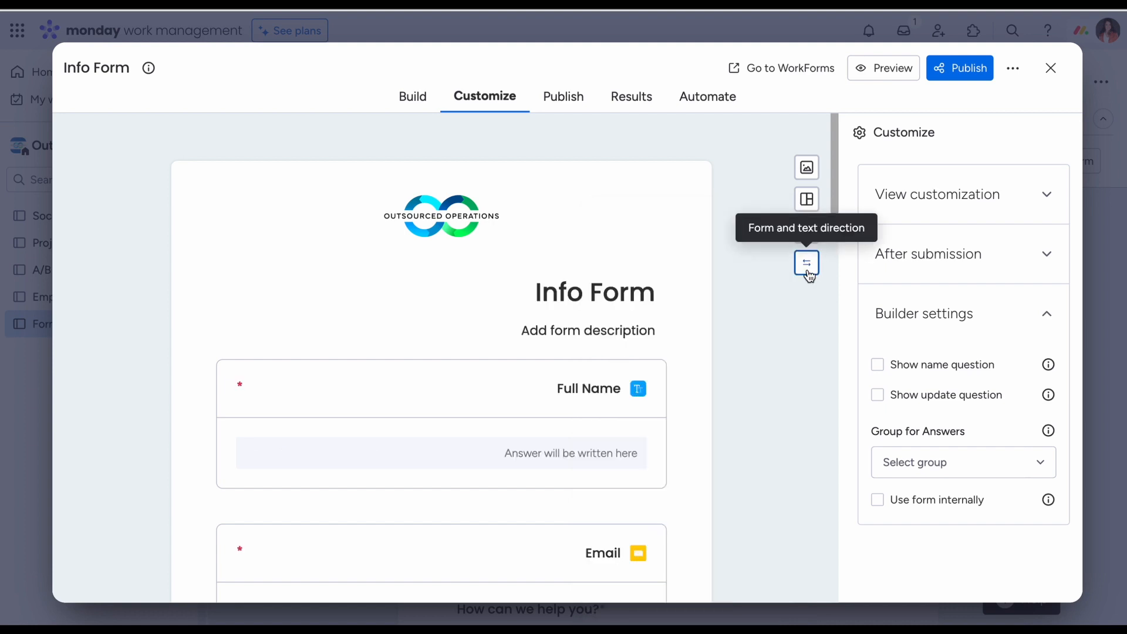
click(807, 264)
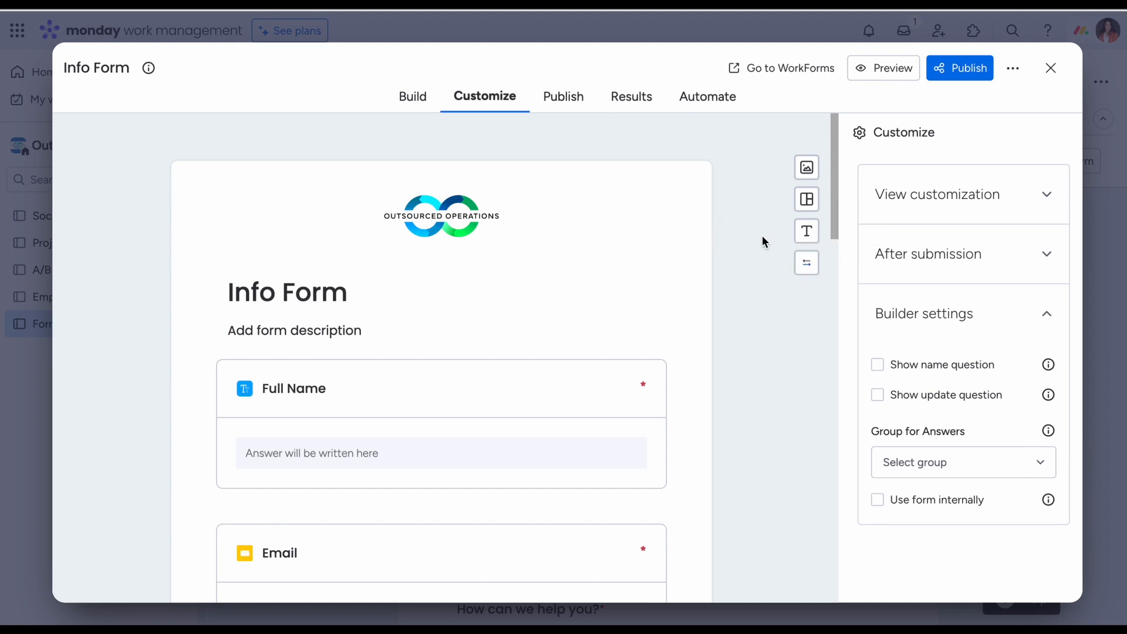
- Enable the shortened URL for the form's share link and examine the social sharing and form restriction options
click(566, 101)
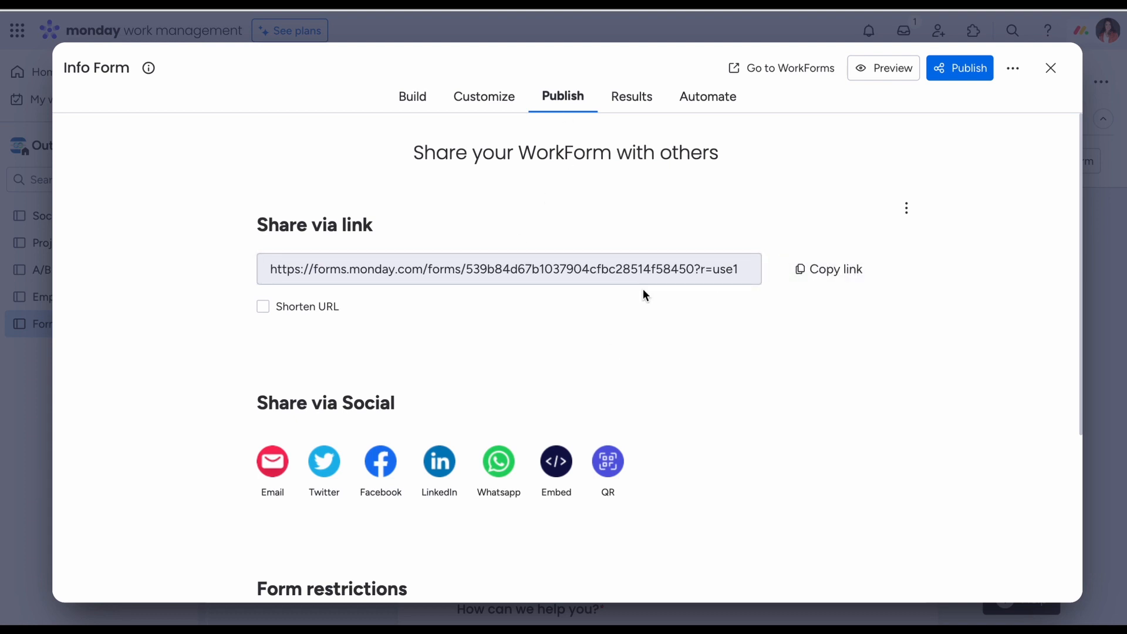
click(261, 307)
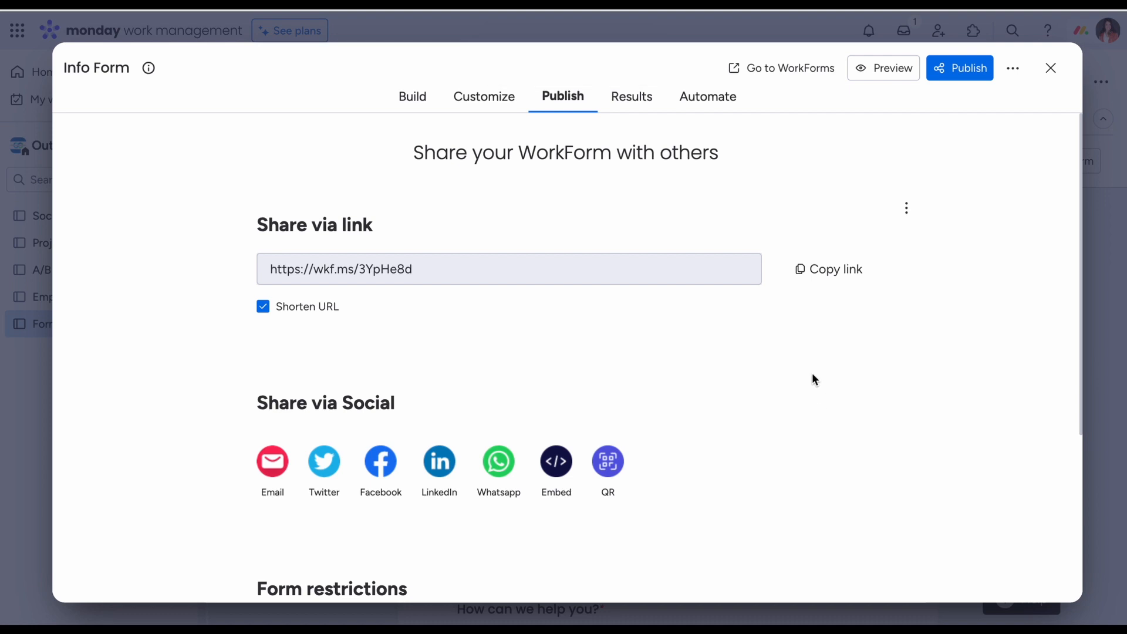
scroll(350, 432, down, 5)
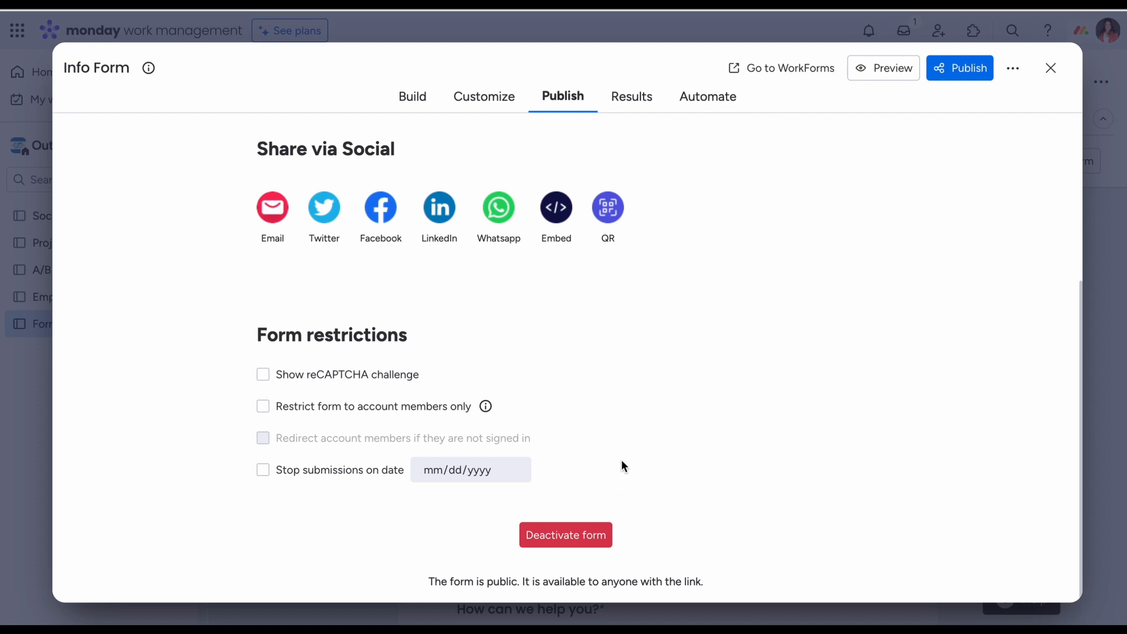
- Examine the form's results summary and open its automation settings
click(638, 98)
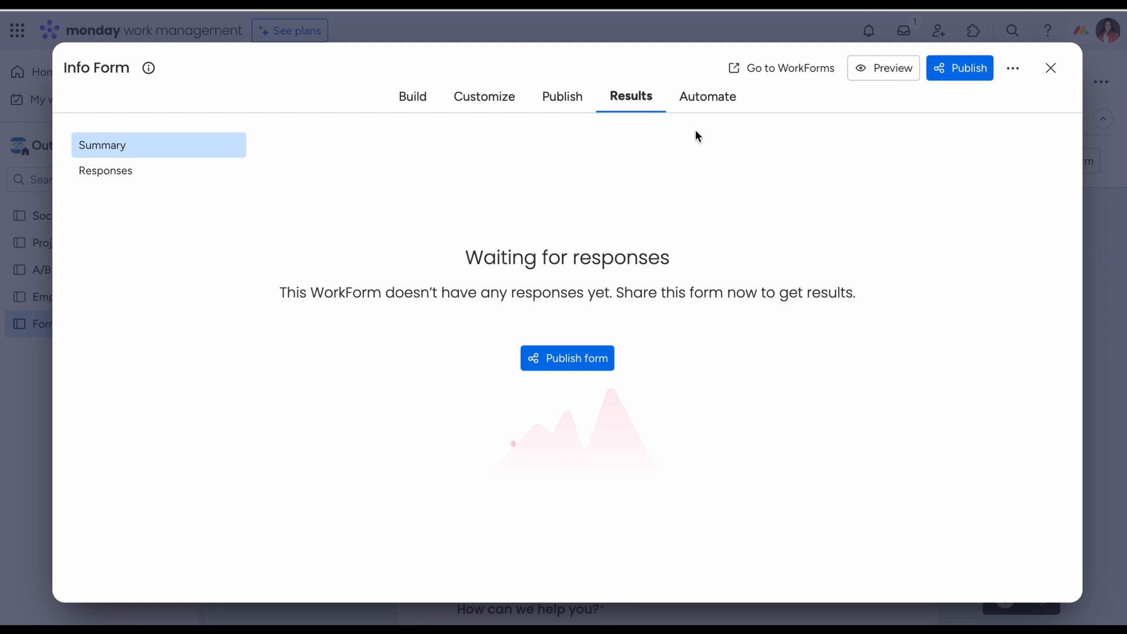
click(717, 108)
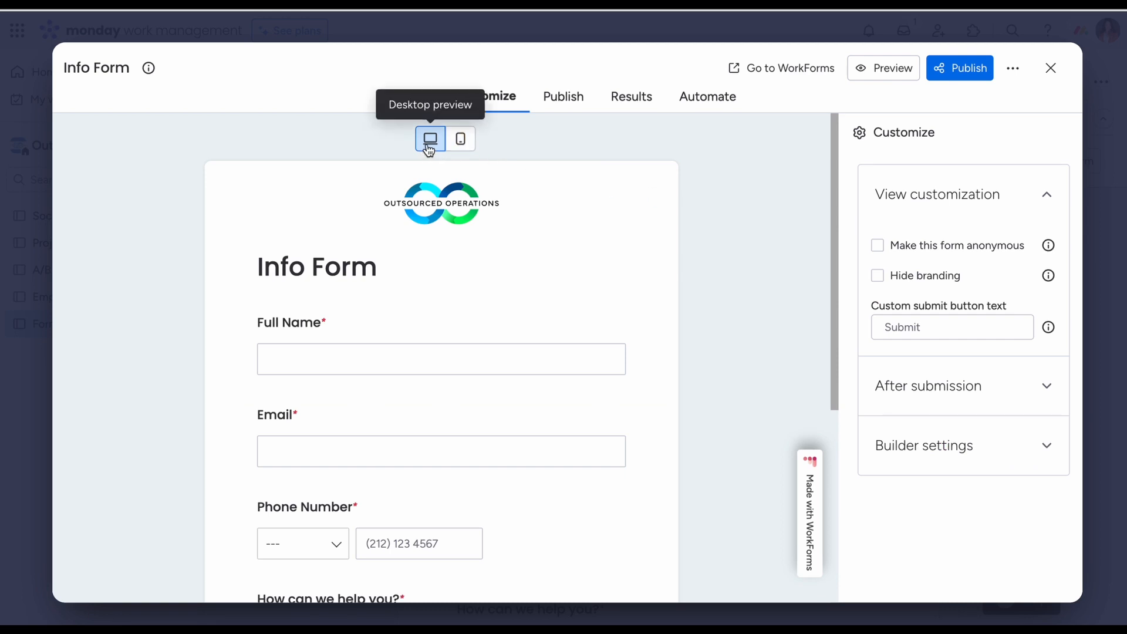
- Examine the form's mobile preview through to the Submit button and return to the desktop preview
click(469, 149)
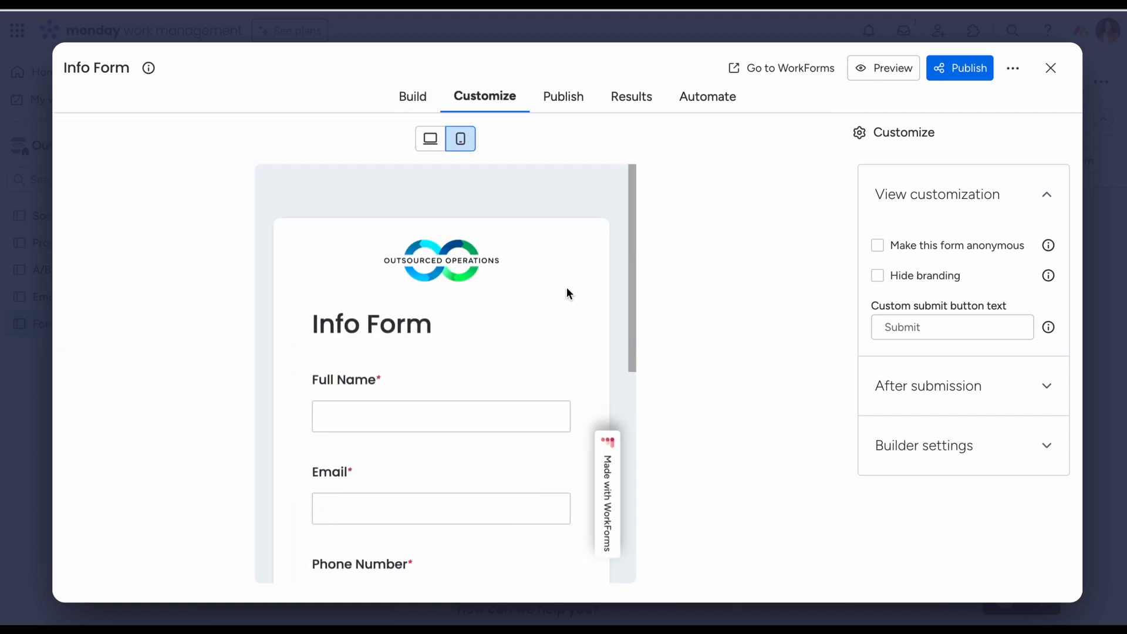
scroll(568, 293, down, 7)
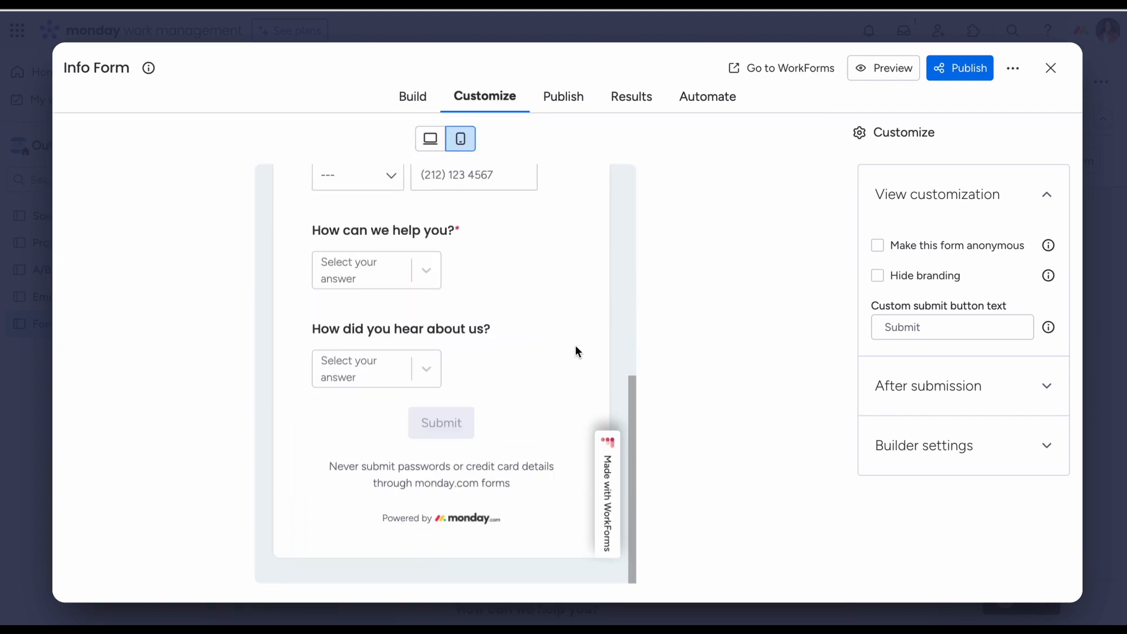
scroll(457, 189, up, 7)
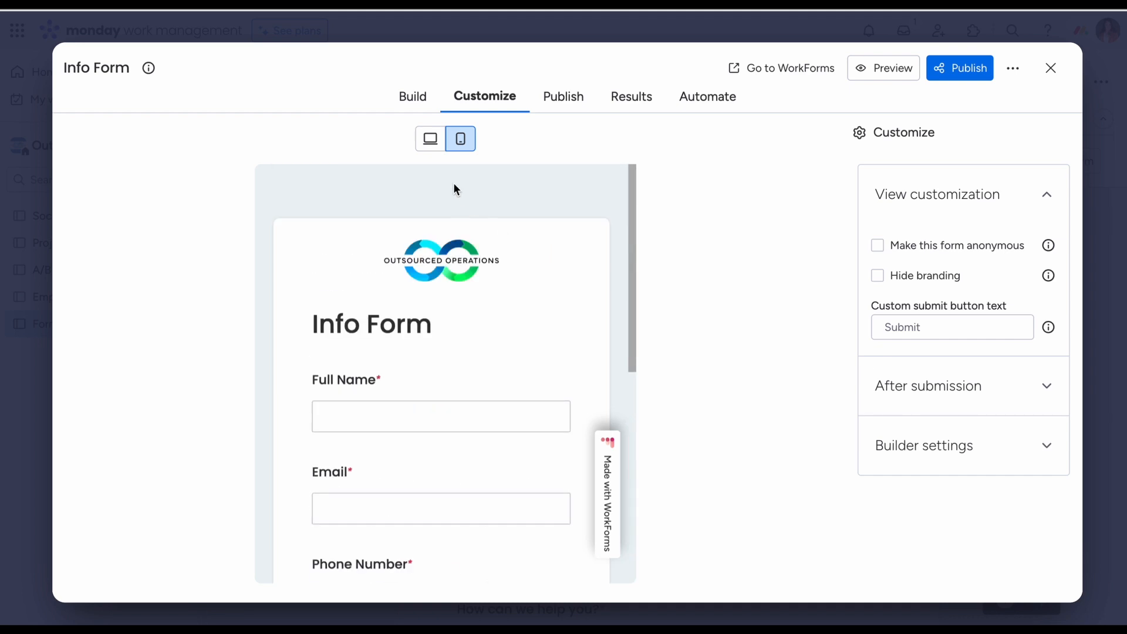
click(431, 143)
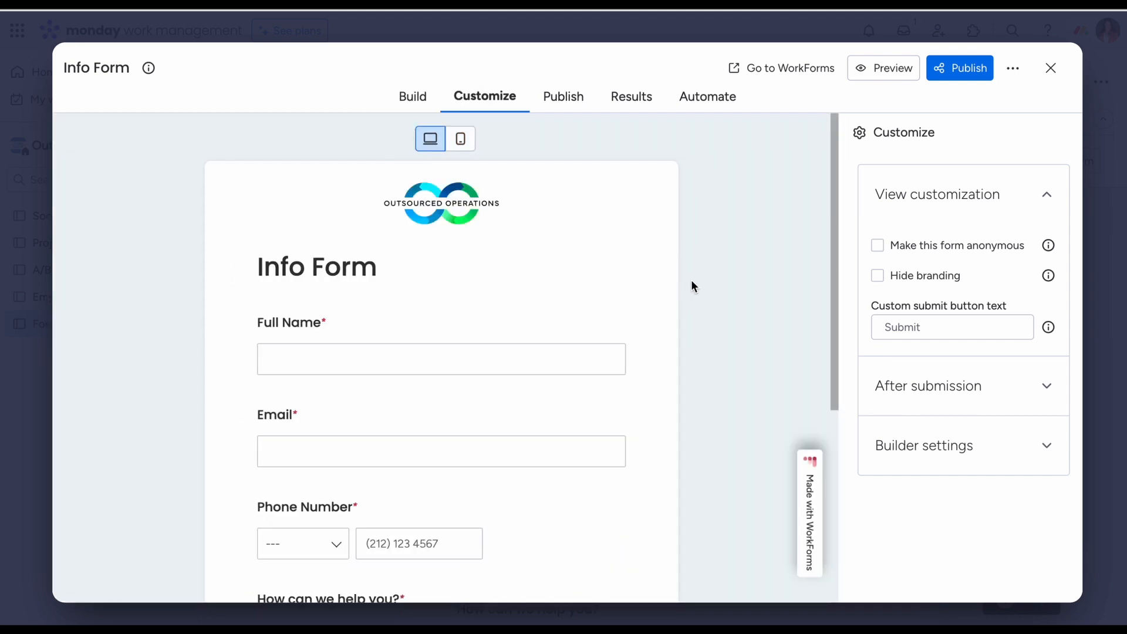
- Open the form's publishing options and submit the completed test response with Monday.com, Power BI and YouTube as answers
click(955, 71)
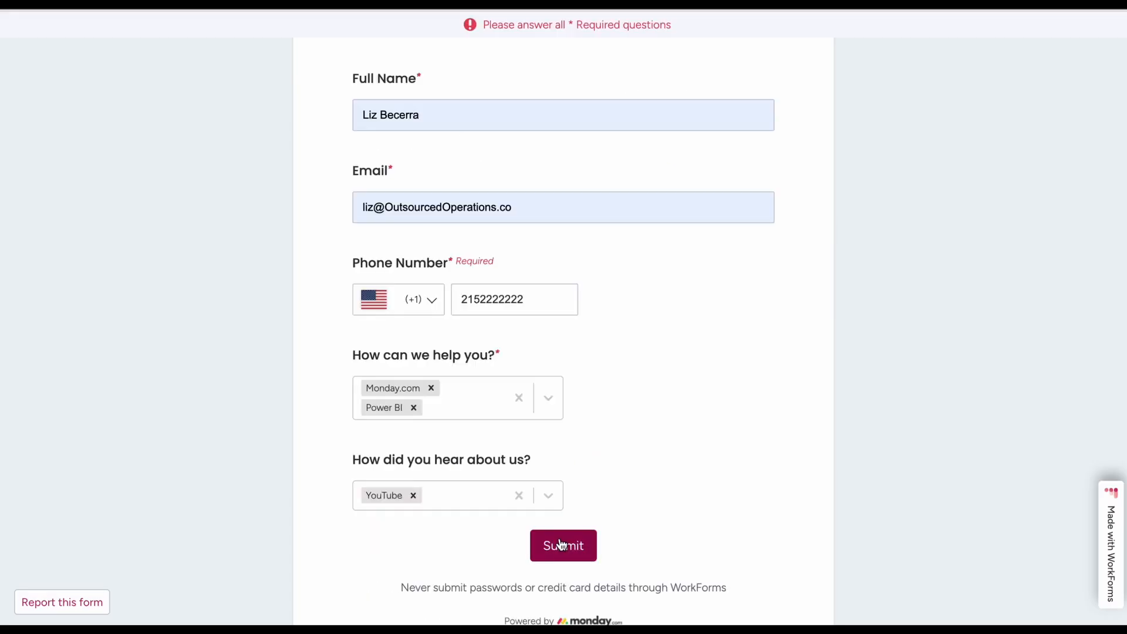
click(560, 544)
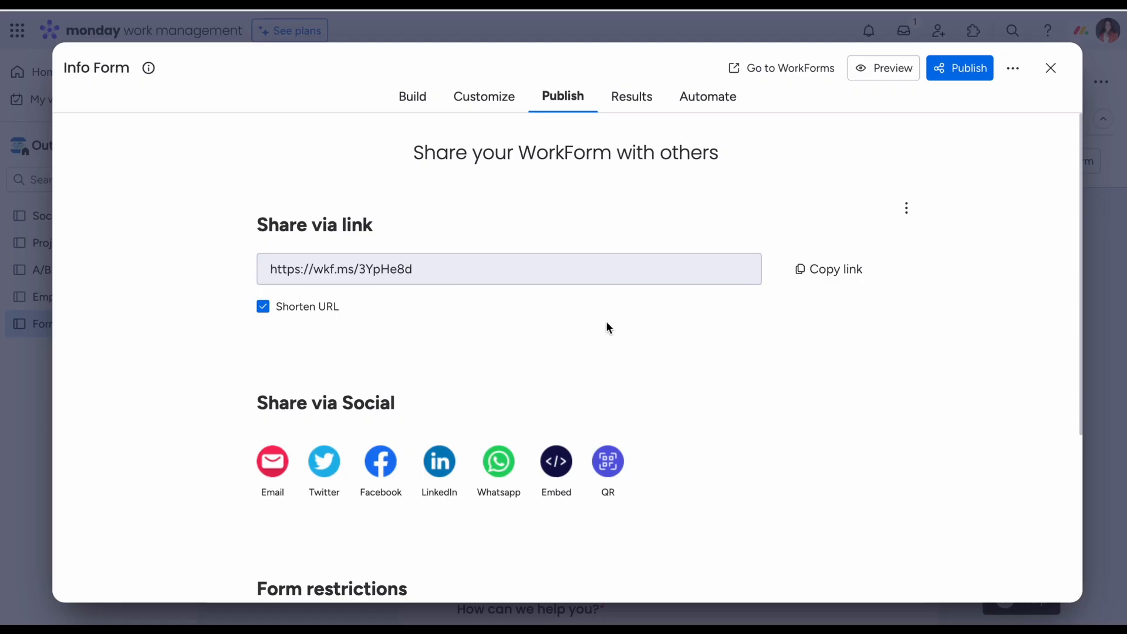
- Close the form editor and examine the board's results dashboard with the form submissions by group
click(1051, 68)
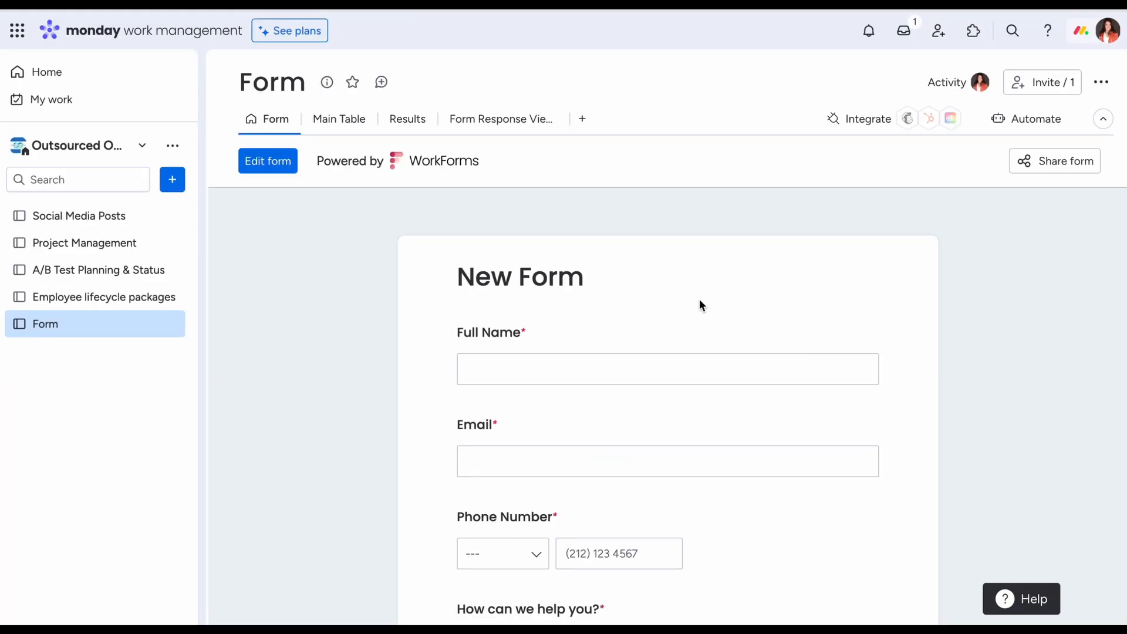
click(411, 125)
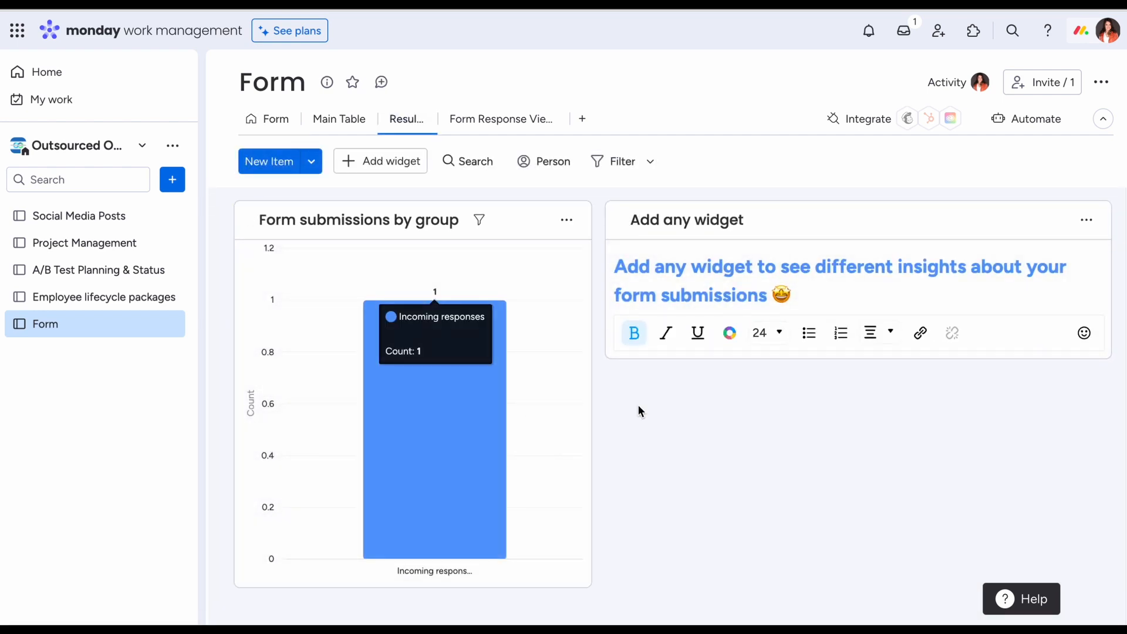
scroll(646, 416, down, 3)
scroll(646, 416, up, 3)
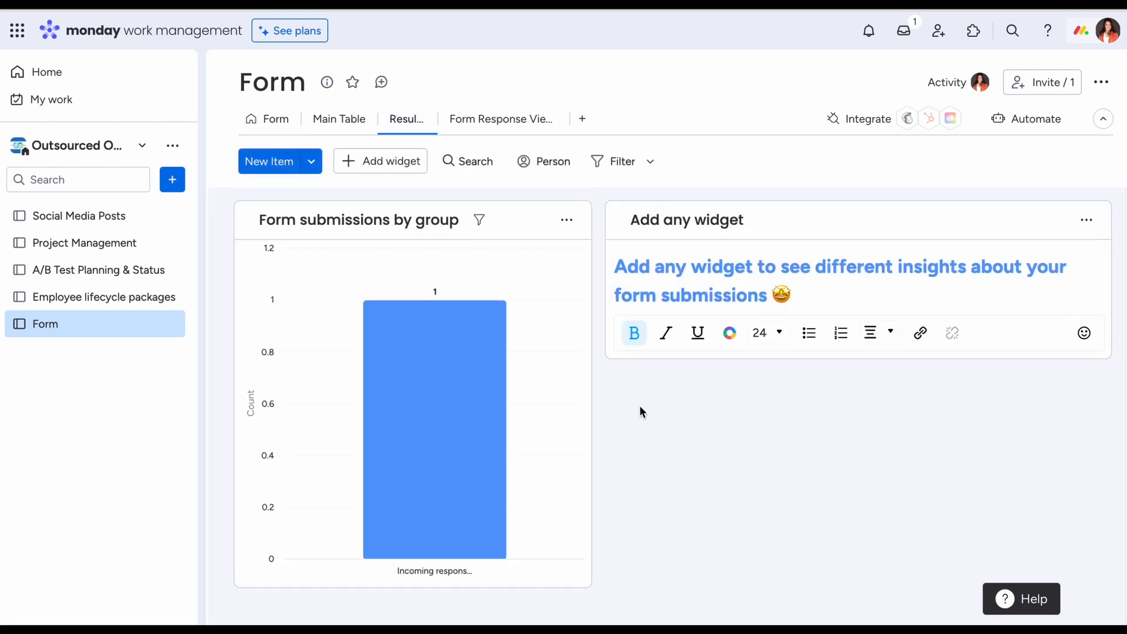
- Examine the submitted answers in the form response view and in the board's main table
click(501, 121)
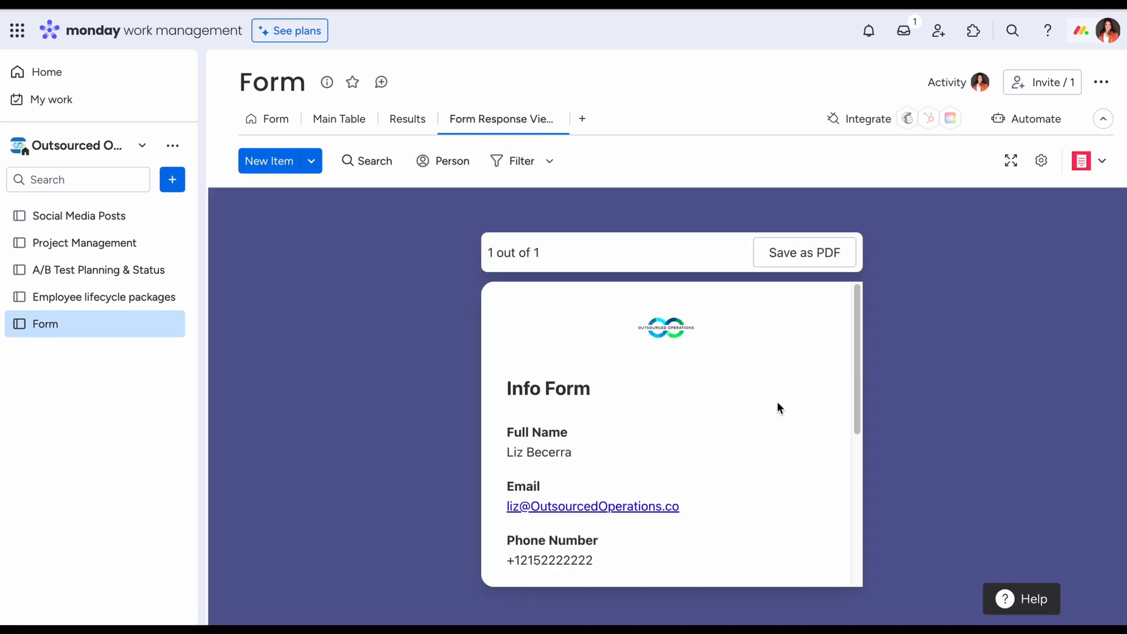
scroll(787, 426, down, 5)
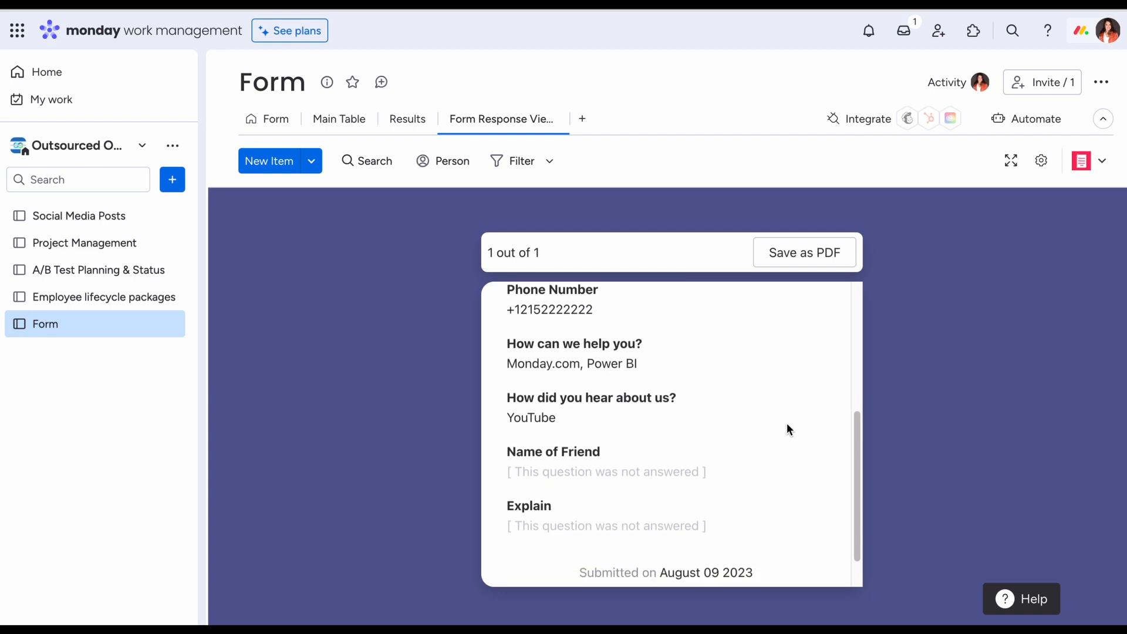
click(339, 119)
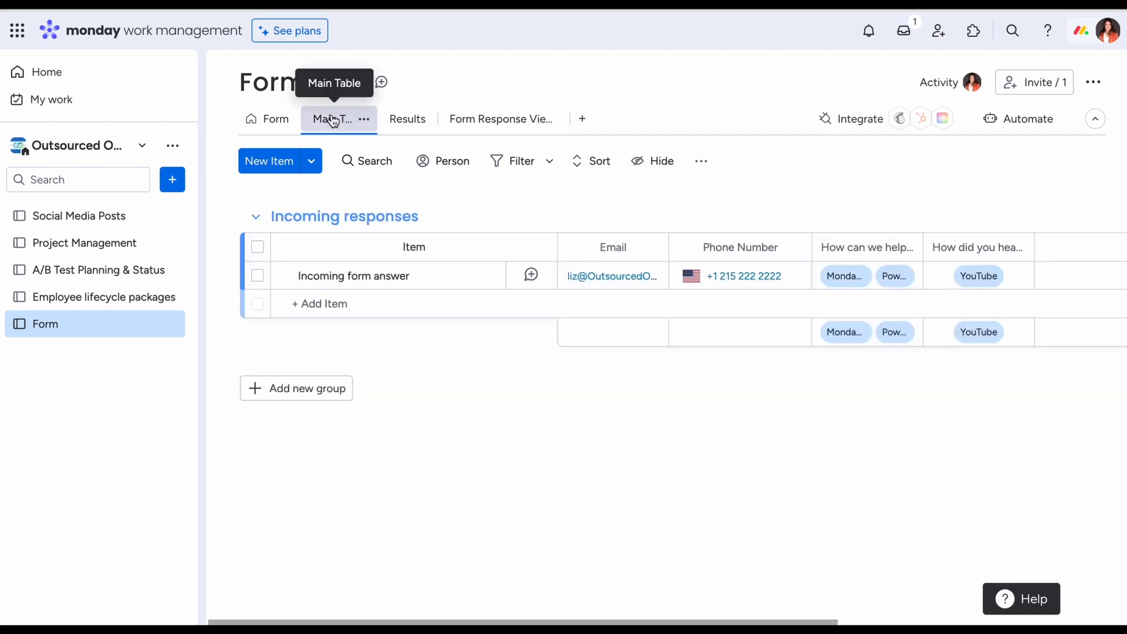